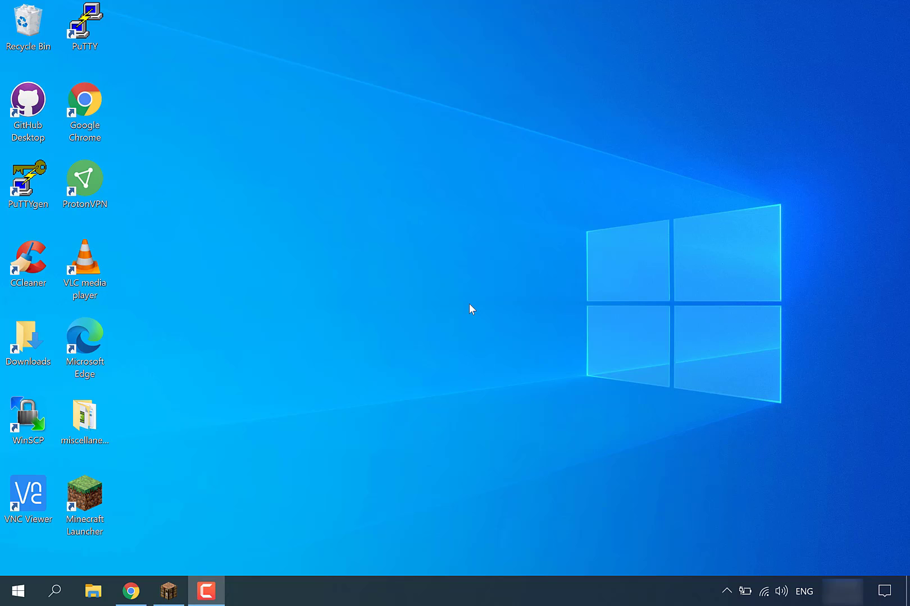
Switch to Chrome, download minecraft_server.1.16.1.jar from the Minecraft server page and keep the downloaded file
left_click(129, 593)
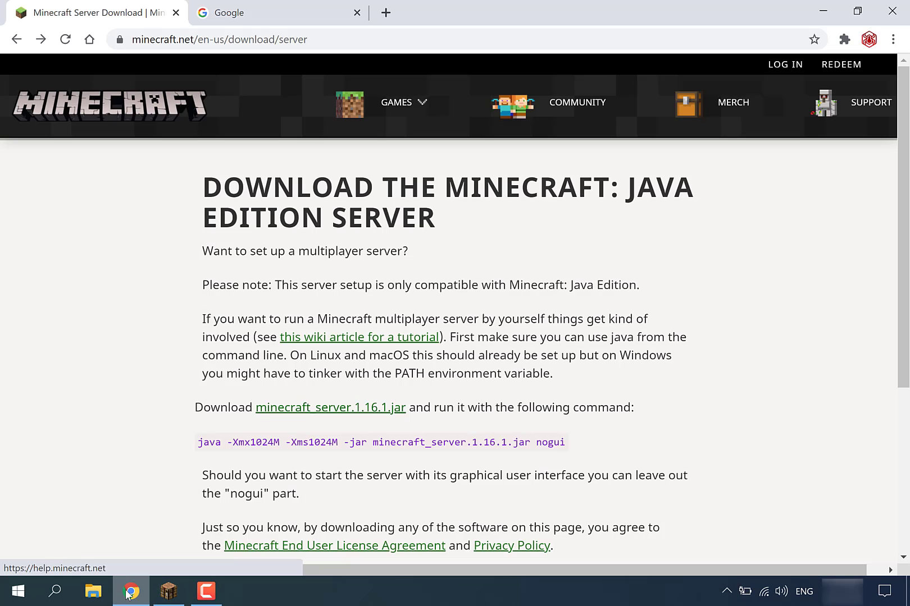
left_click(339, 38)
left_click(331, 44)
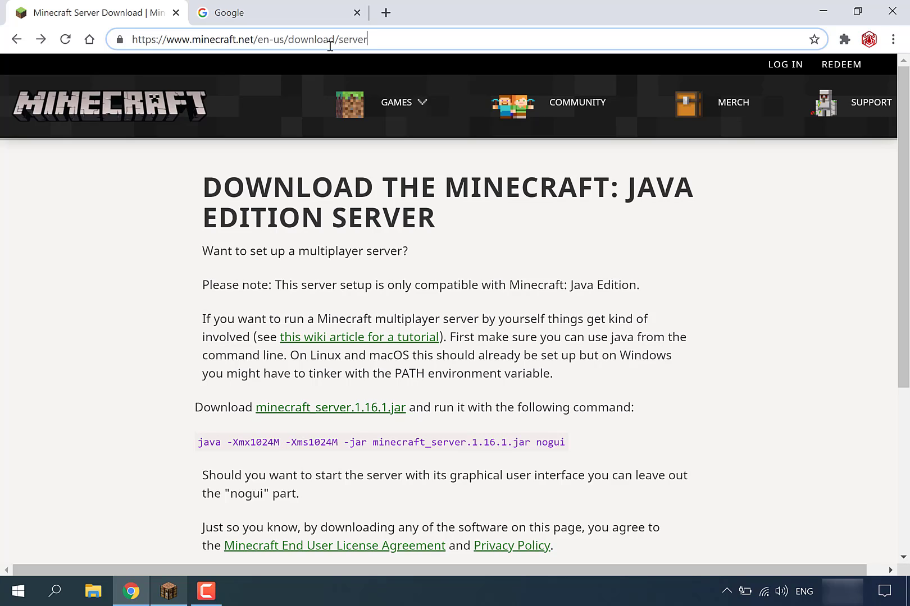
left_click(668, 231)
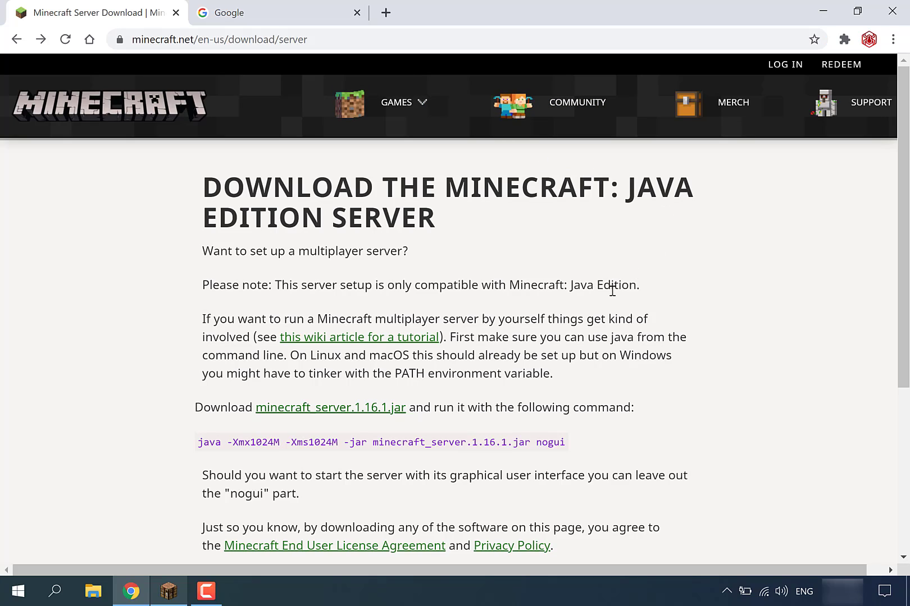
left_click(361, 411)
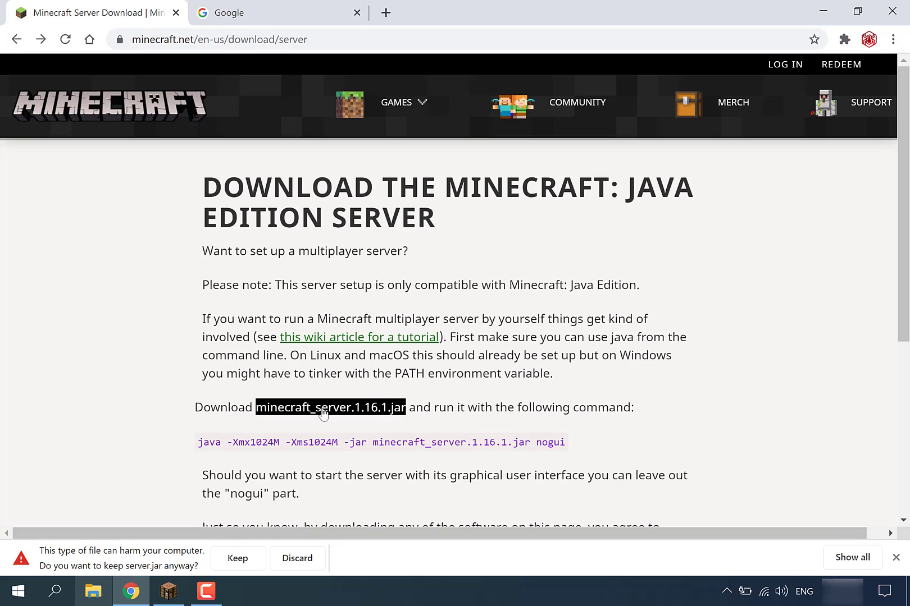
left_click(252, 477)
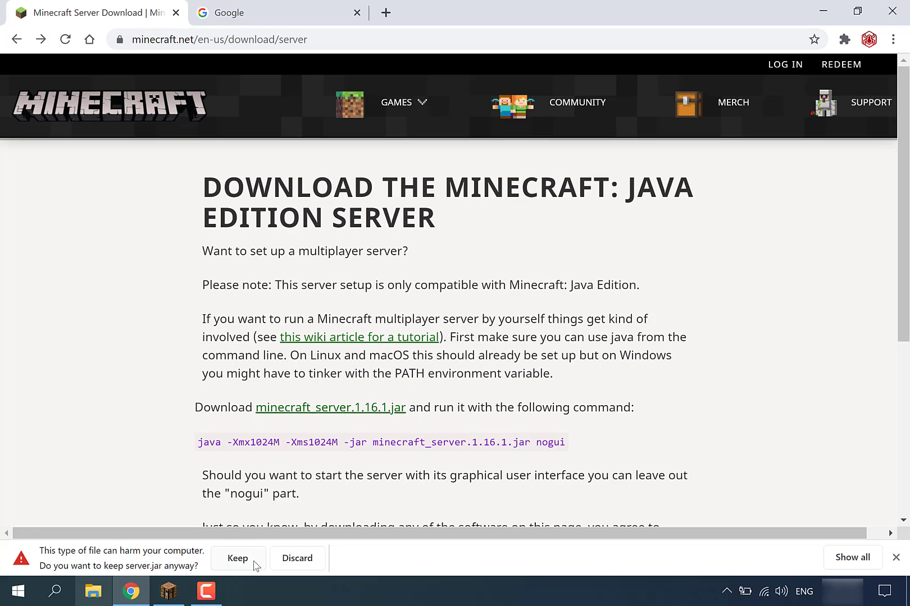
left_click(237, 558)
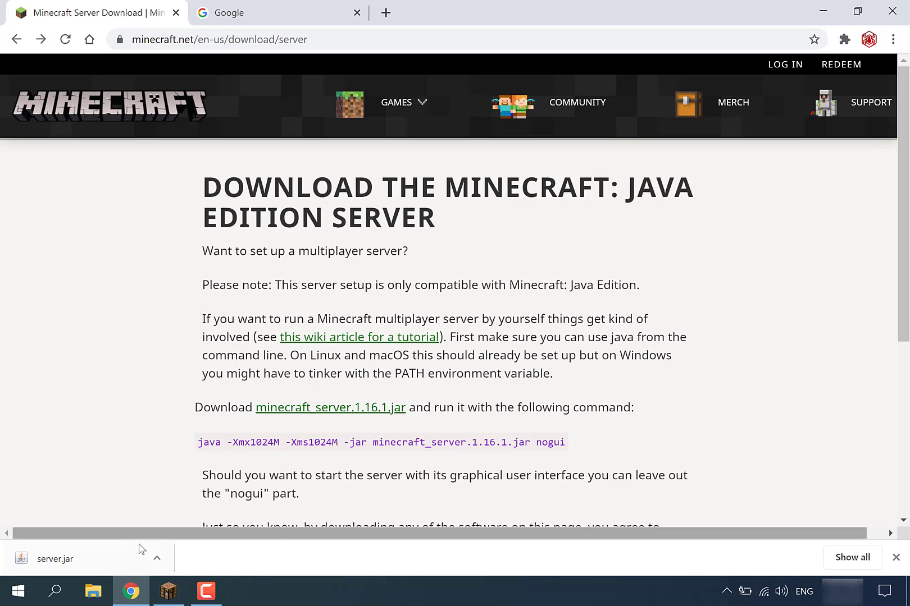
Show the downloaded server.jar in its folder and arrange the folder window unmaximized over the desktop with the browser minimized
left_click(162, 565)
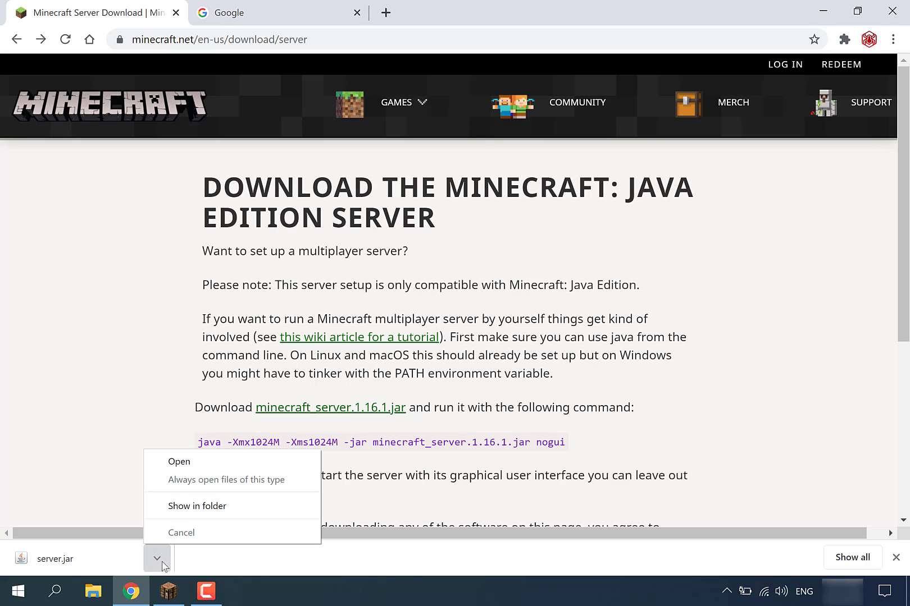
left_click(198, 511)
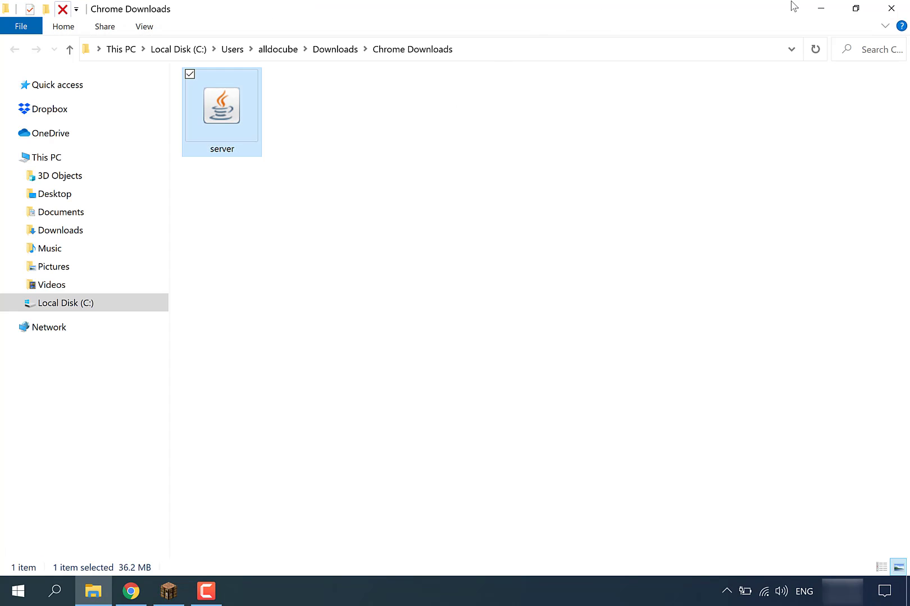
left_click(854, 9)
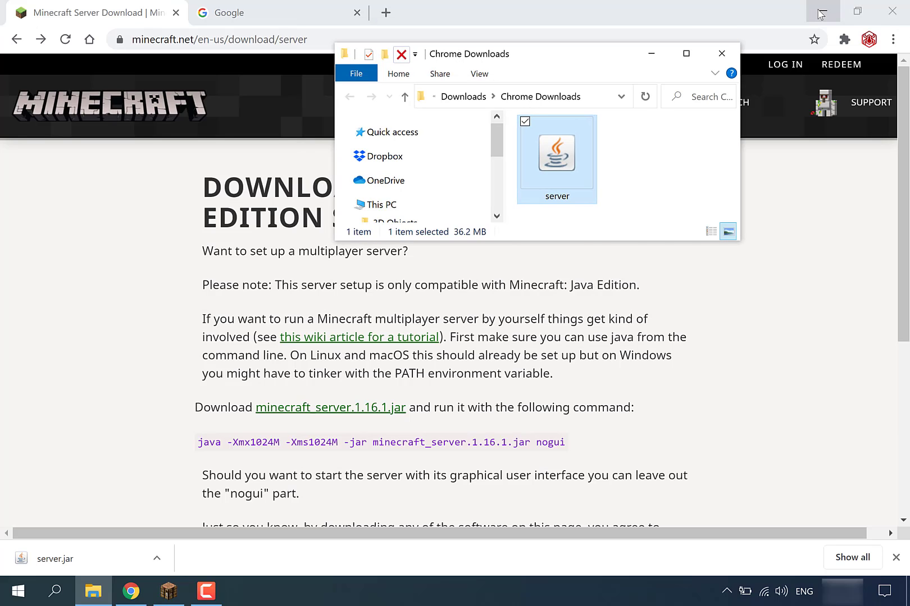
left_click(821, 12)
left_click_drag(585, 57, 570, 74)
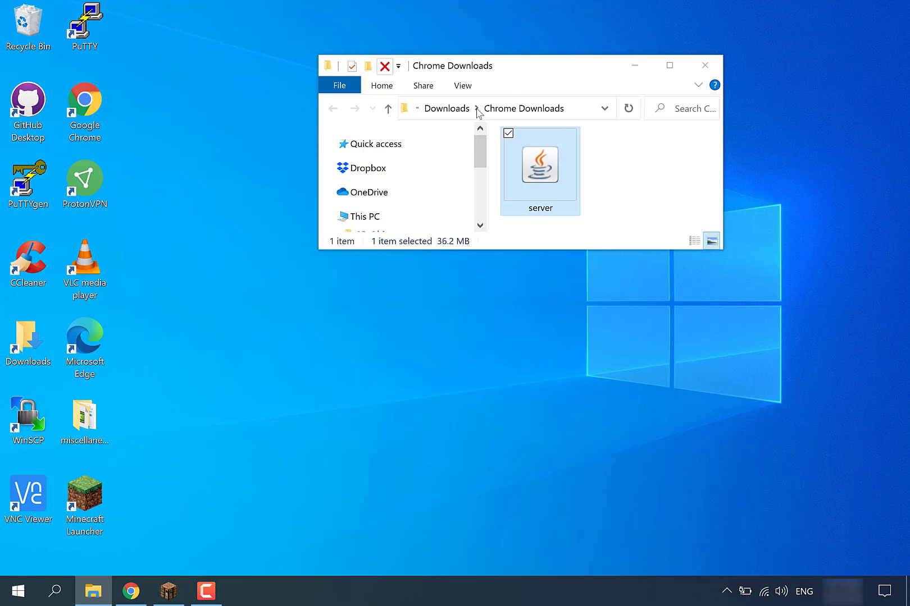
Create a new folder named "Minecraft server" on the desktop
right_click(208, 231)
mouse_move(140, 374)
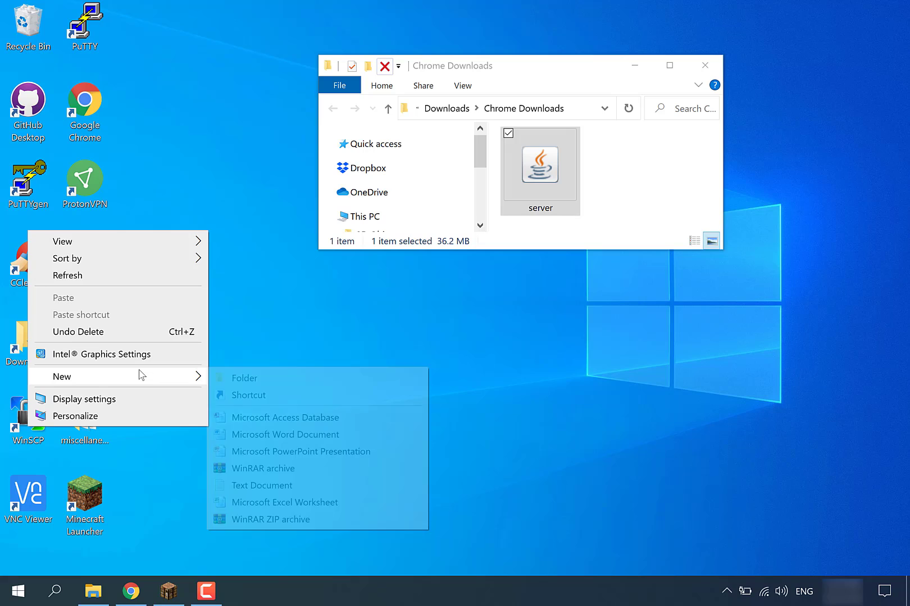
left_click(237, 377)
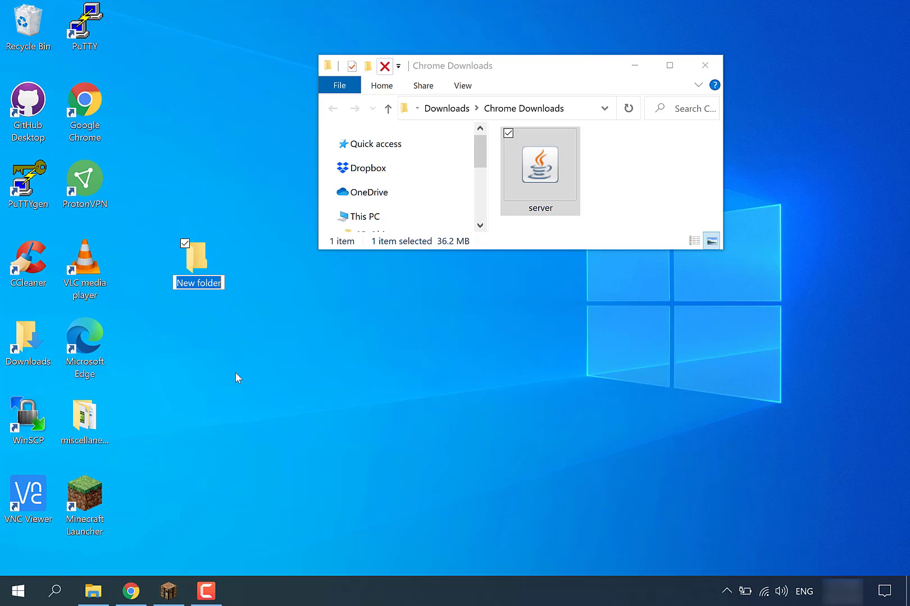
type("Minecraft server")
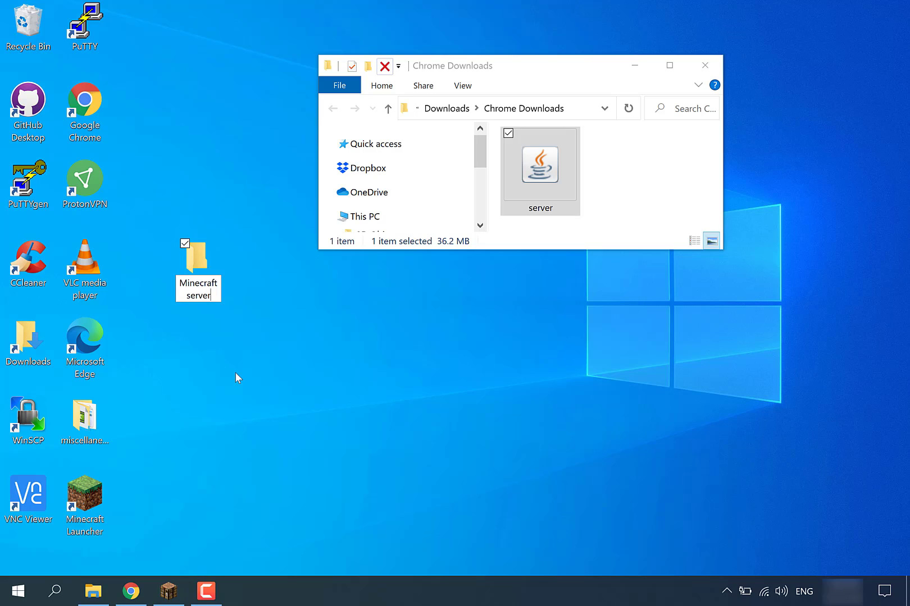
key("Return")
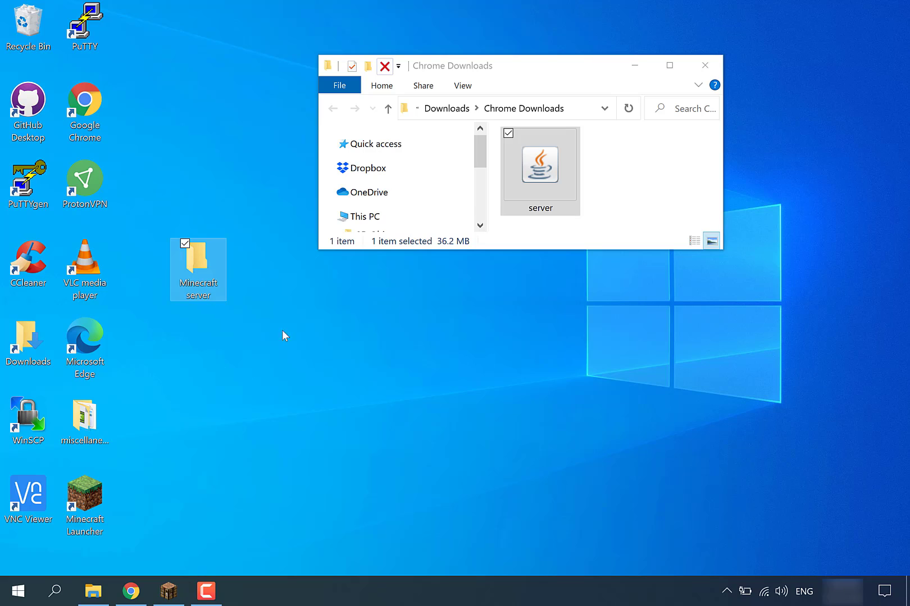
Move the server file from Chrome Downloads into the desktop's Minecraft server folder and open that folder maximized
left_click(561, 155)
left_click_drag(426, 218, 194, 275)
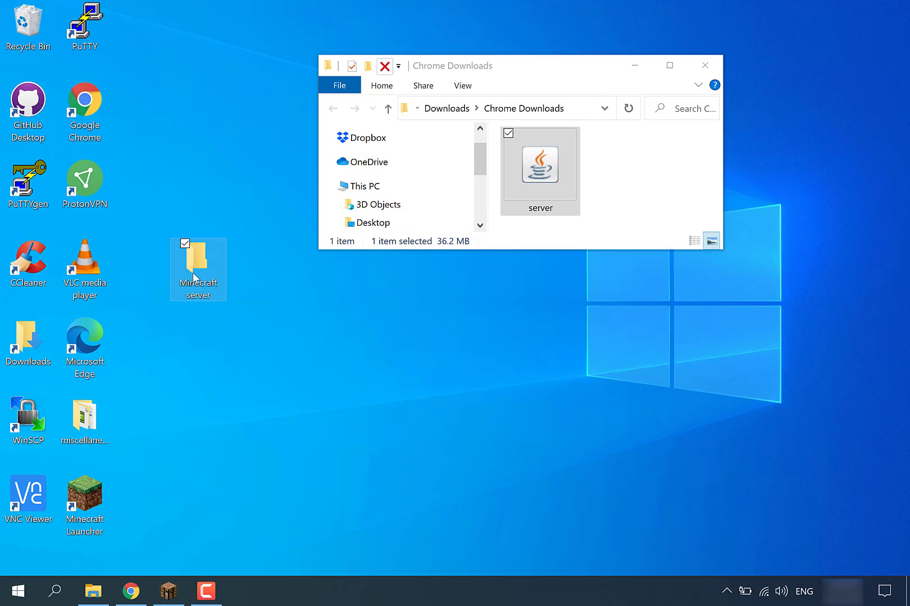
left_click(703, 66)
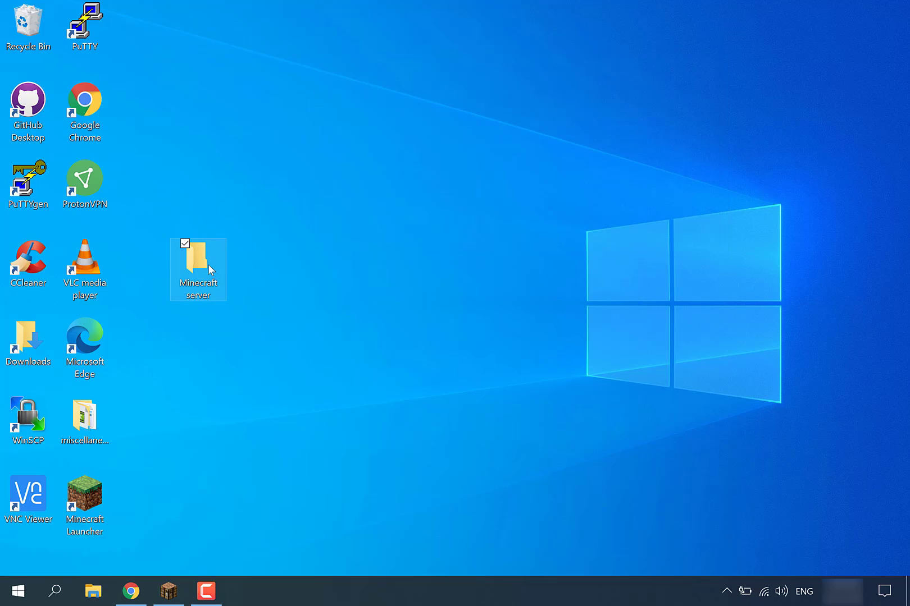
double_click(207, 264)
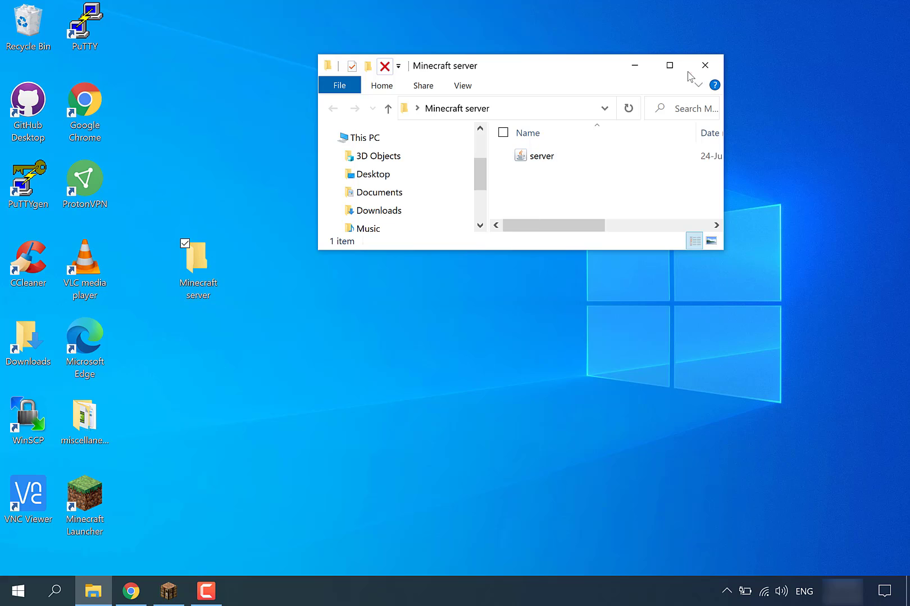
left_click(669, 65)
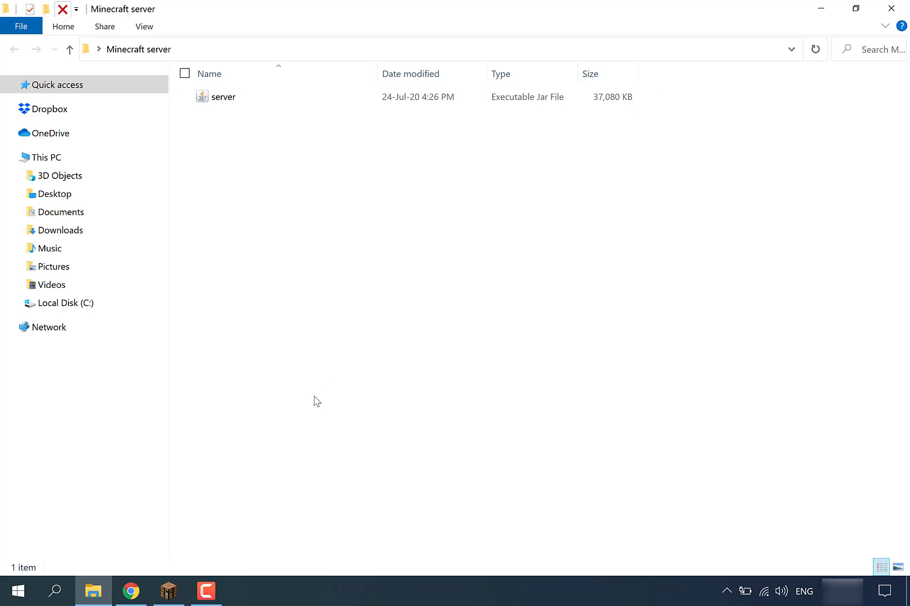
Copy the java run command from the Minecraft download page in Chrome and return to the Minecraft server folder
left_click(138, 592)
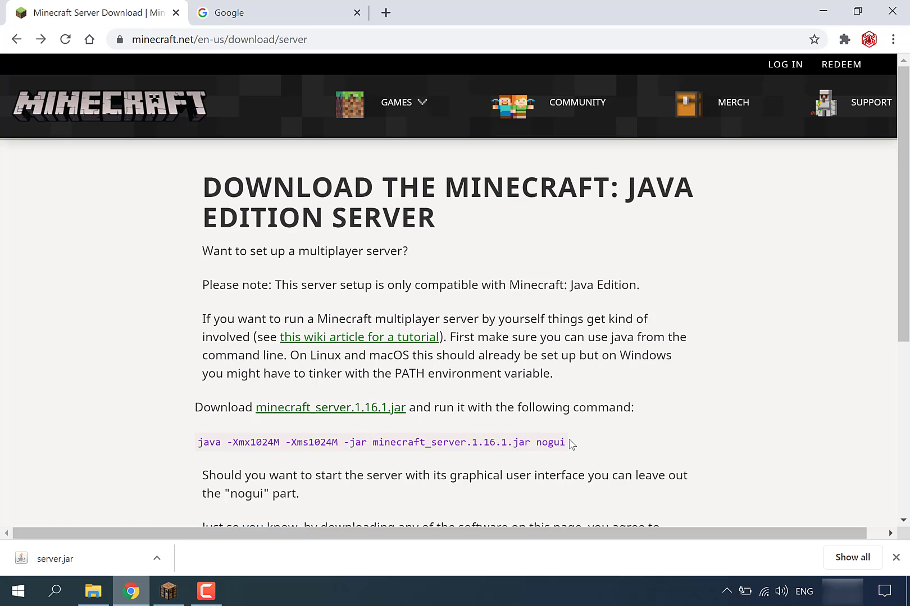
left_click_drag(567, 443, 197, 443)
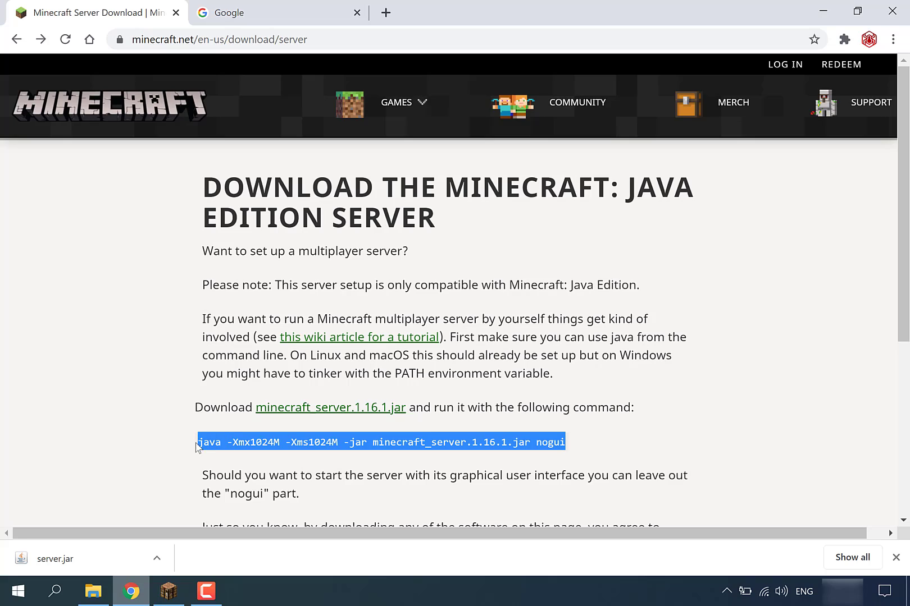
right_click(302, 446)
left_click(312, 456)
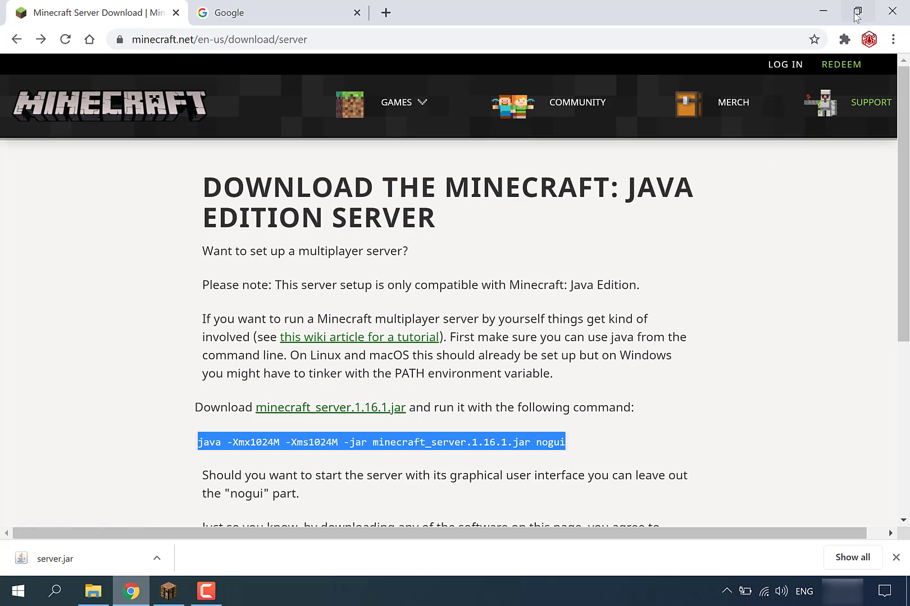
left_click(827, 7)
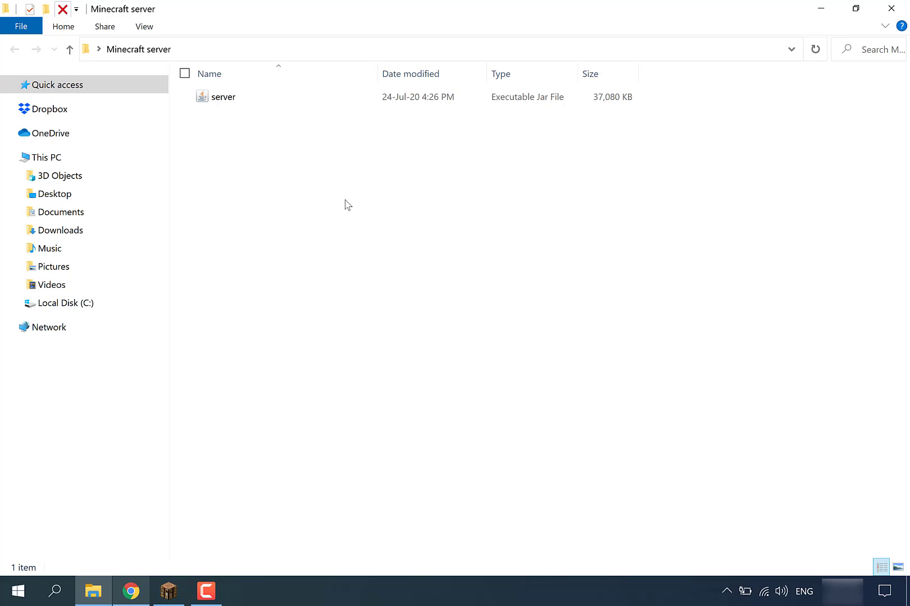
Create a text document named "Run command for Minecraft" in the Minecraft server folder
right_click(346, 204)
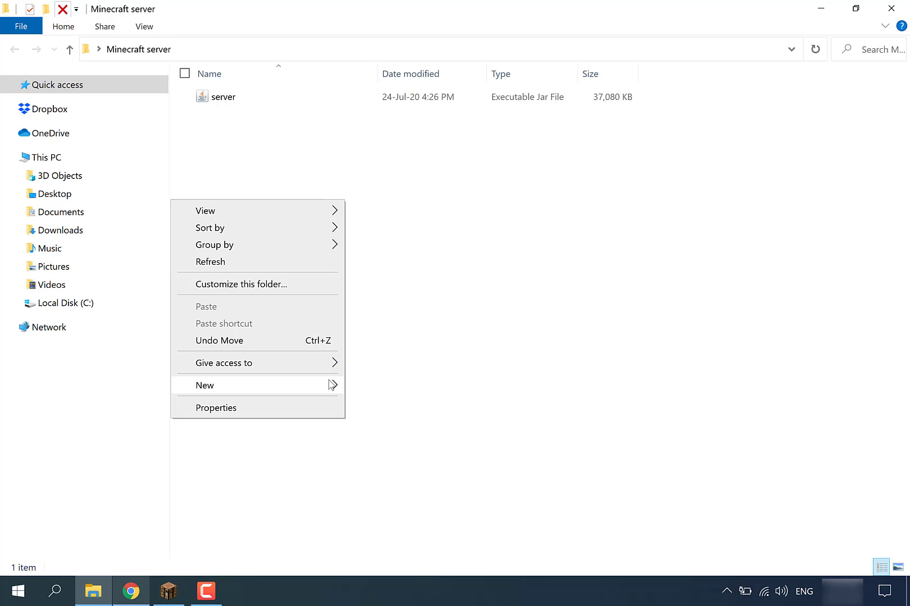
mouse_move(332, 384)
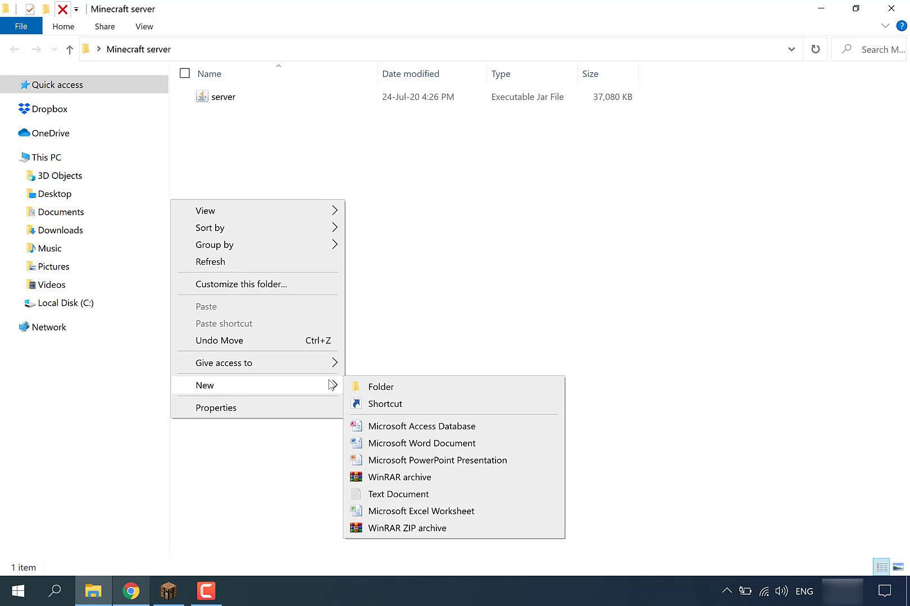
left_click(392, 495)
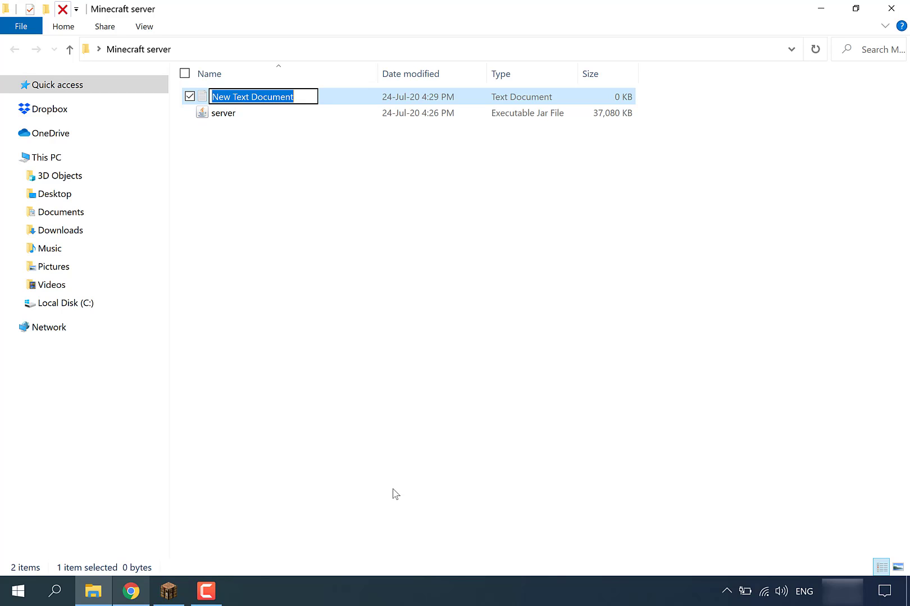
type("Run command for Minecraft")
key("Return")
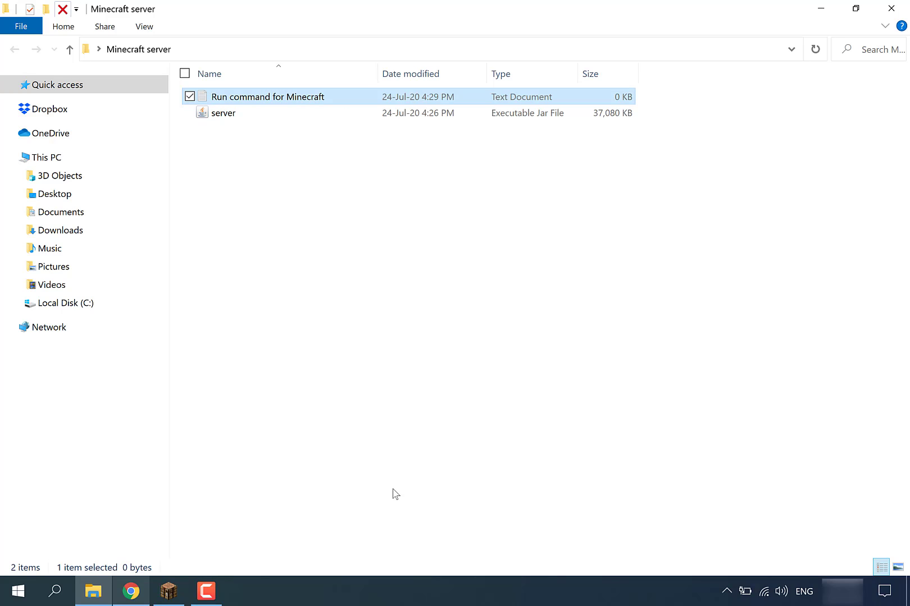
Open the Run command for Minecraft document in Notepad and paste the copied java command into it
double_click(324, 95)
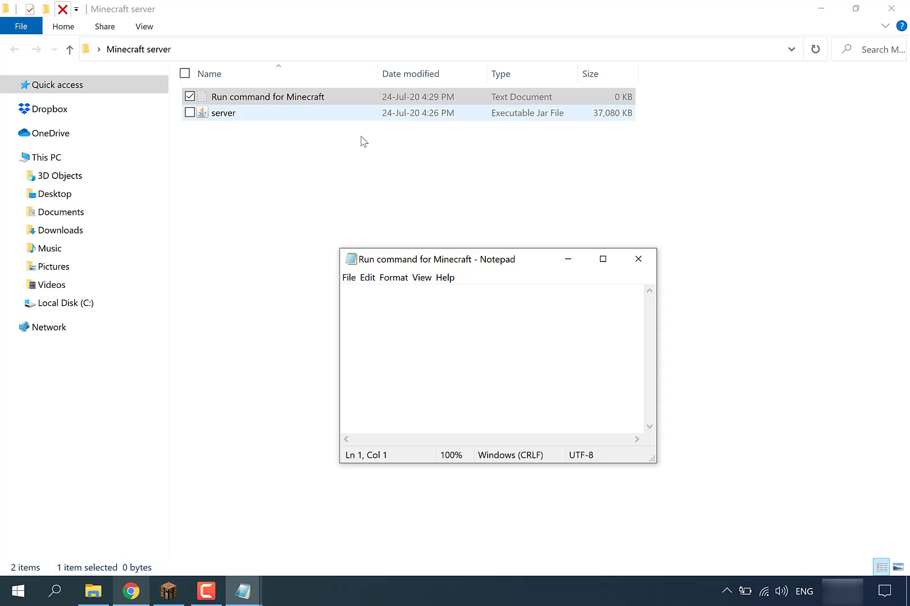
right_click(416, 319)
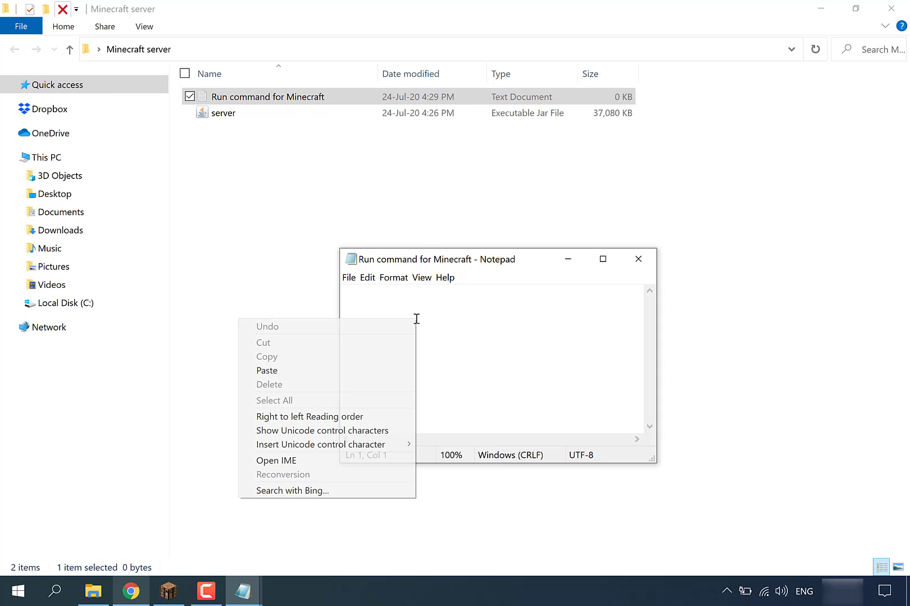
left_click(320, 371)
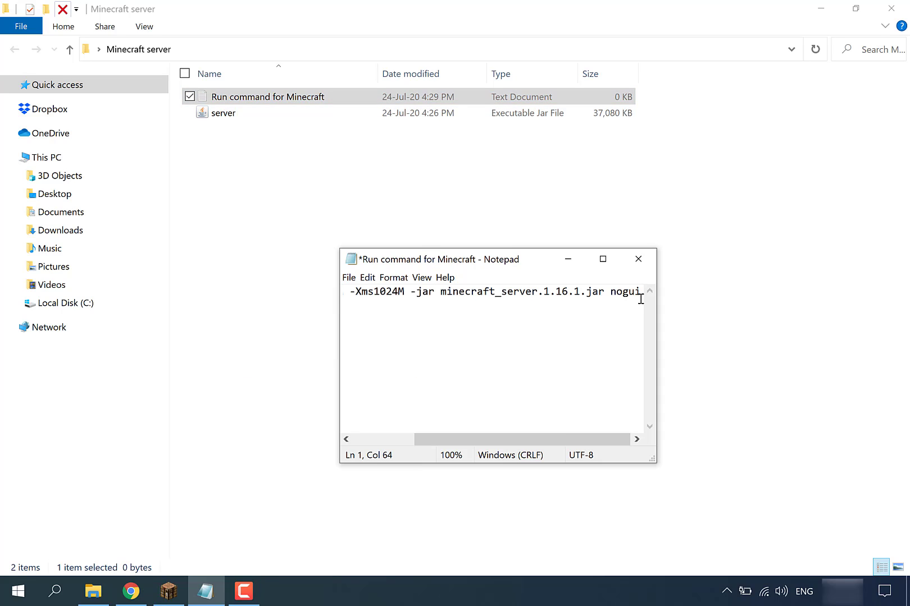
left_click(602, 259)
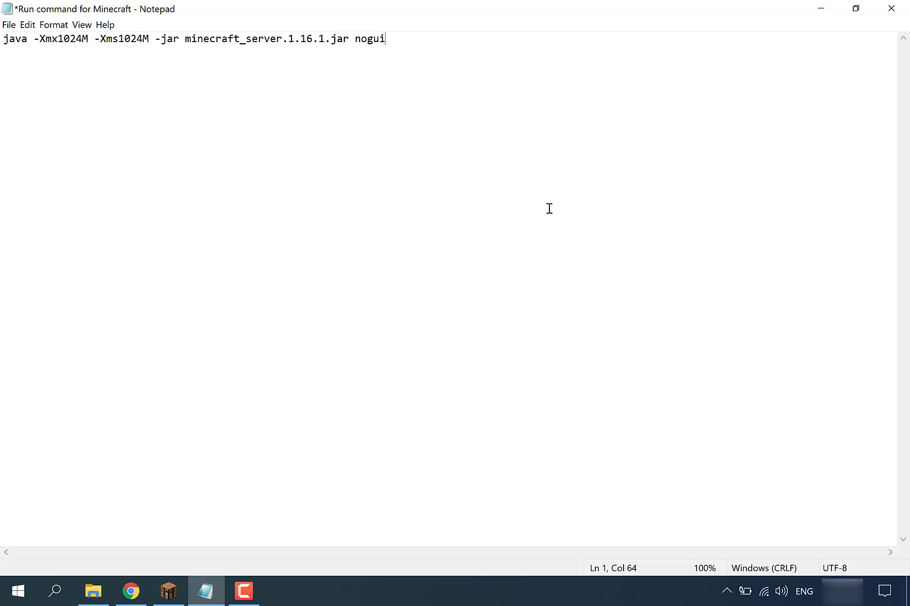
Examine the memory options and the jar file name in the run command, comparing that name with the server file in the folder
left_click_drag(154, 40, 40, 40)
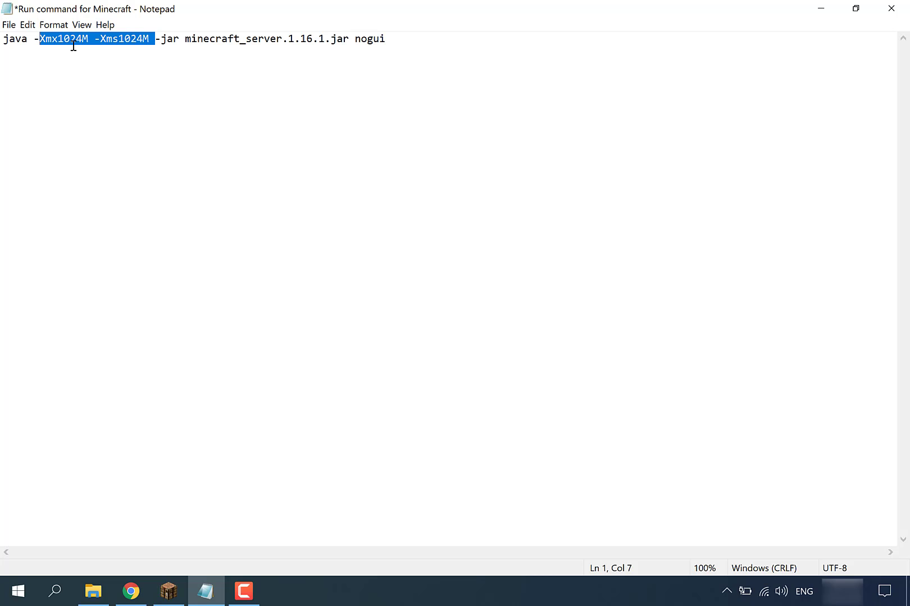
left_click(186, 47)
left_click_drag(186, 39, 349, 39)
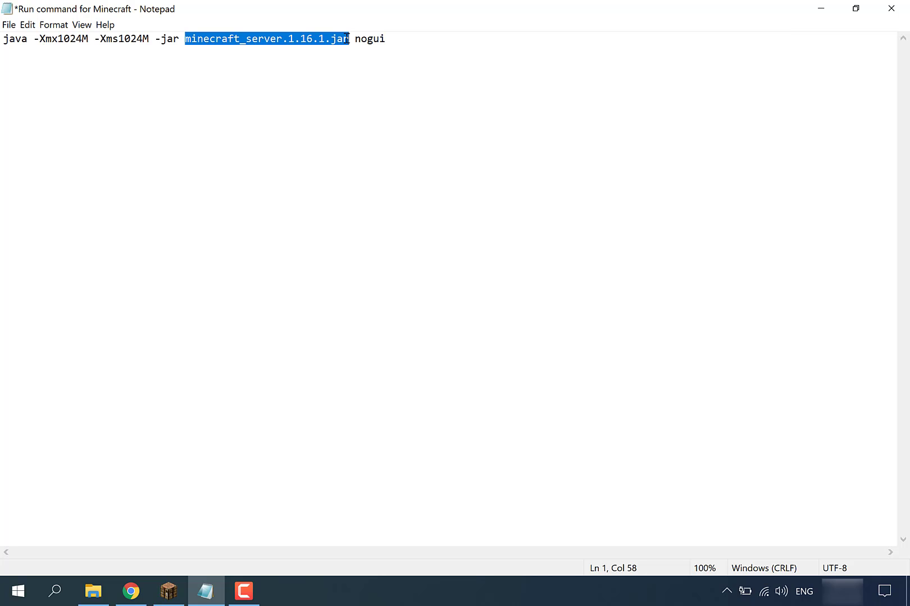
left_click(854, 9)
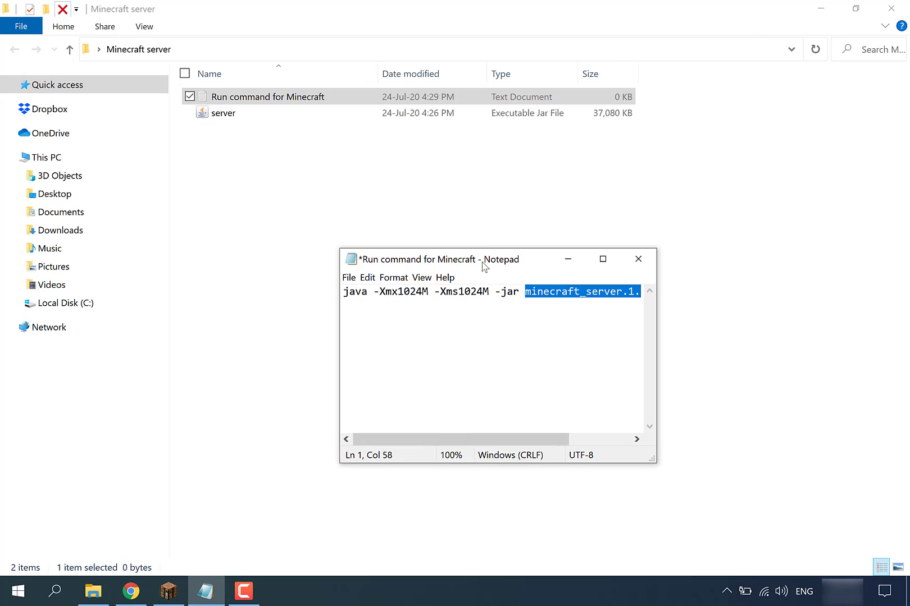
left_click(219, 119)
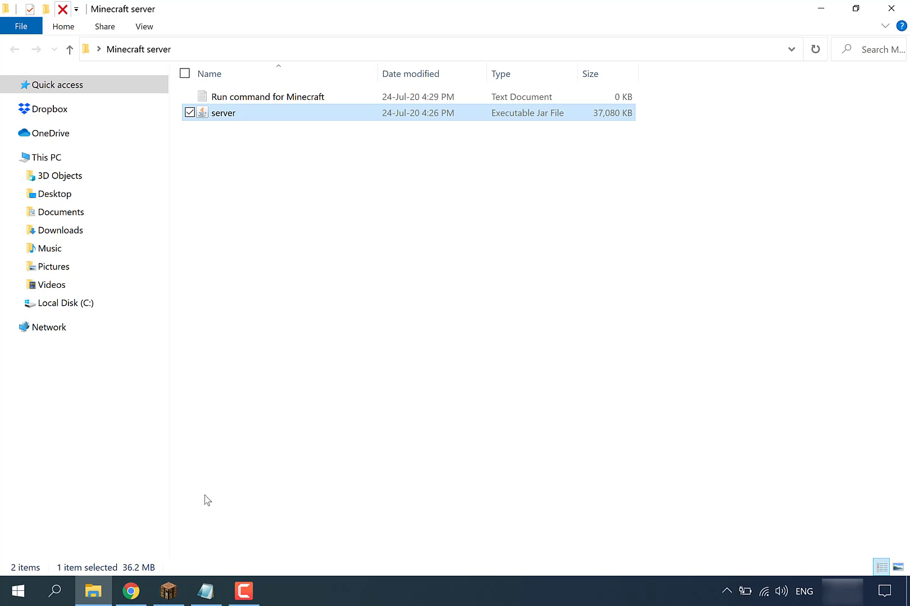
left_click(212, 602)
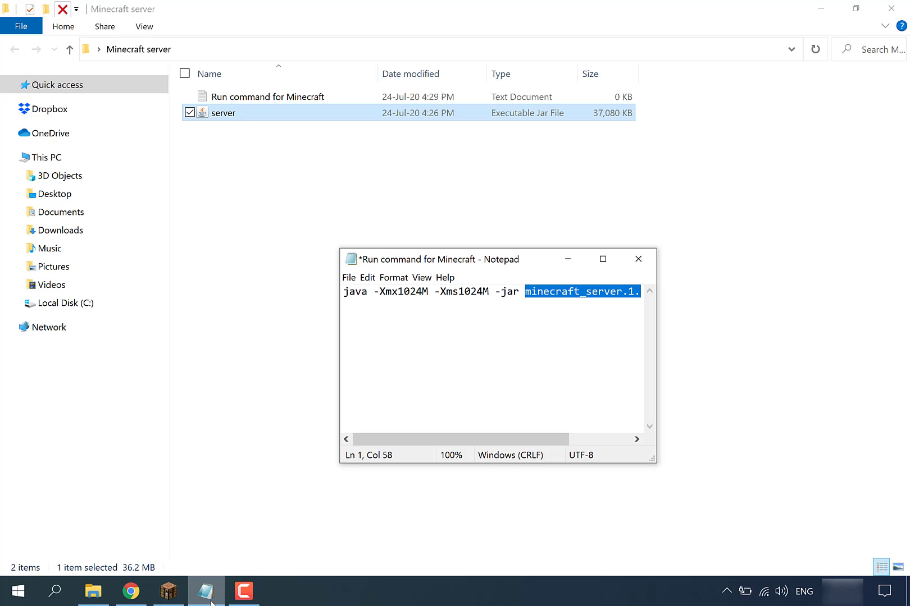
Replace the jar name minecraft_server.1.16.1 in the run command with server, keeping the .jar extension
left_click(594, 258)
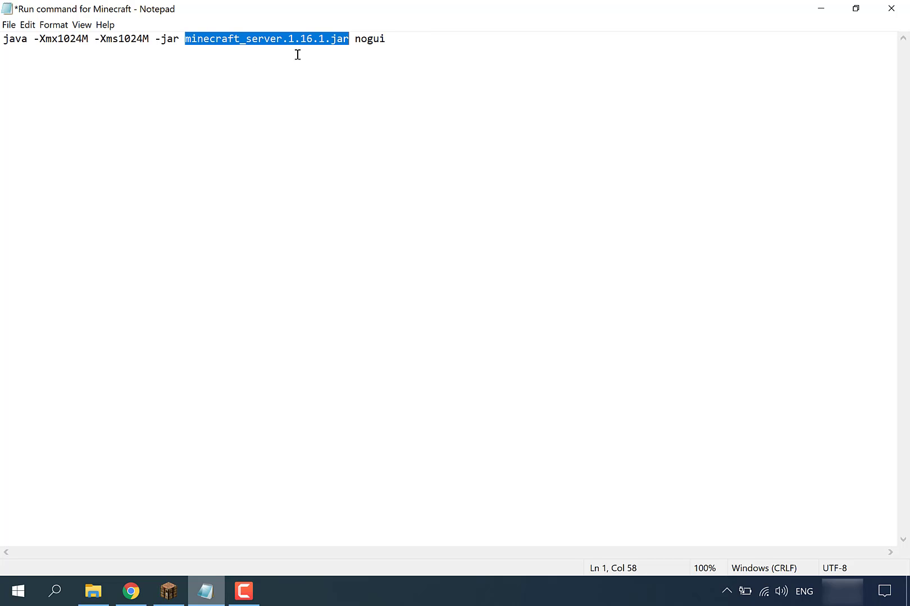
left_click(323, 38)
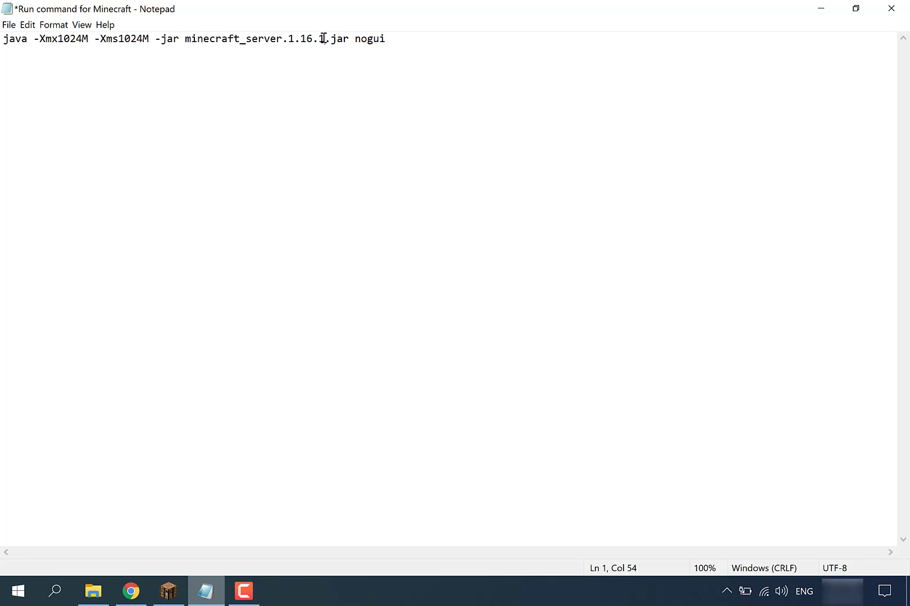
left_click_drag(324, 38, 186, 38)
key("BackSpace")
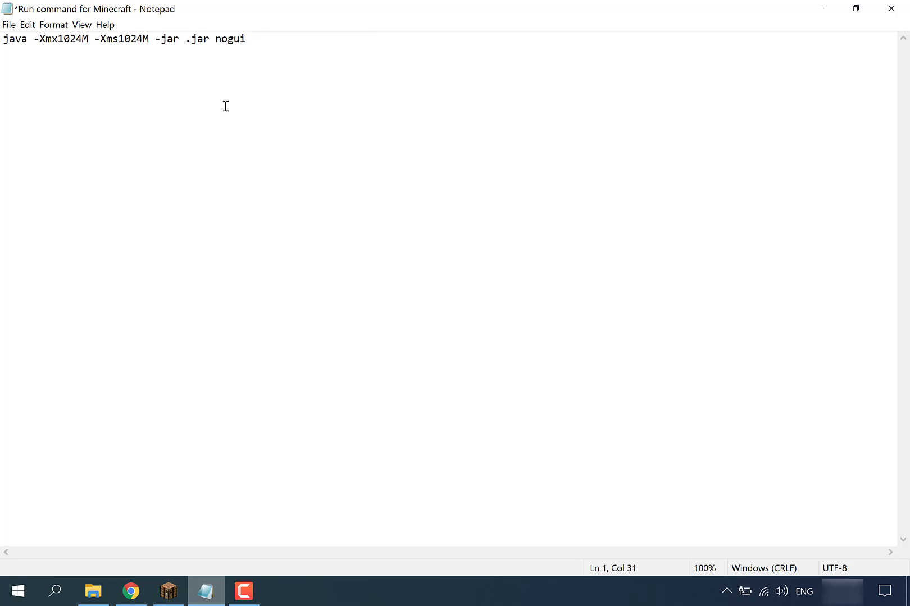
type("server")
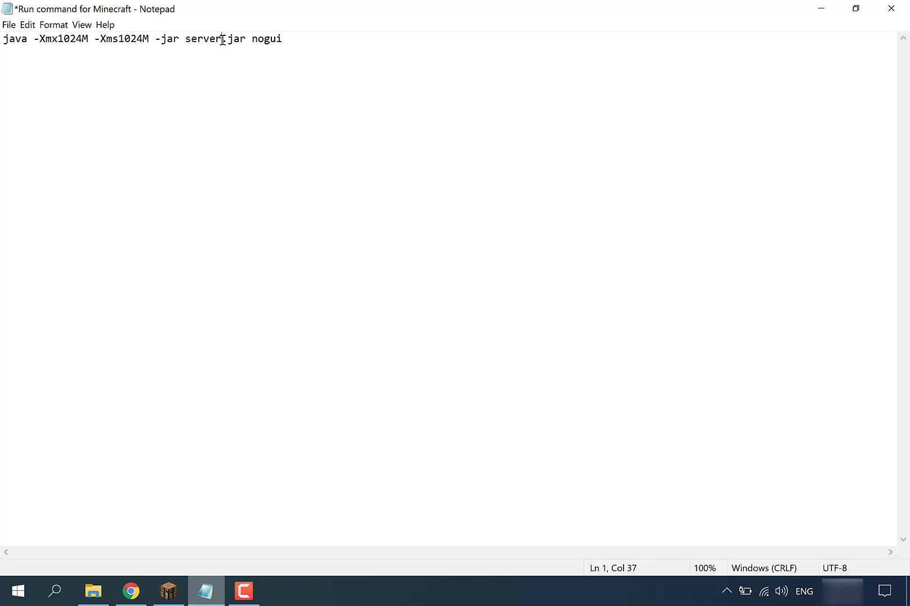
Save the run command as Run command for Minecraft.bat in the Minecraft server folder and close Notepad
left_click(12, 26)
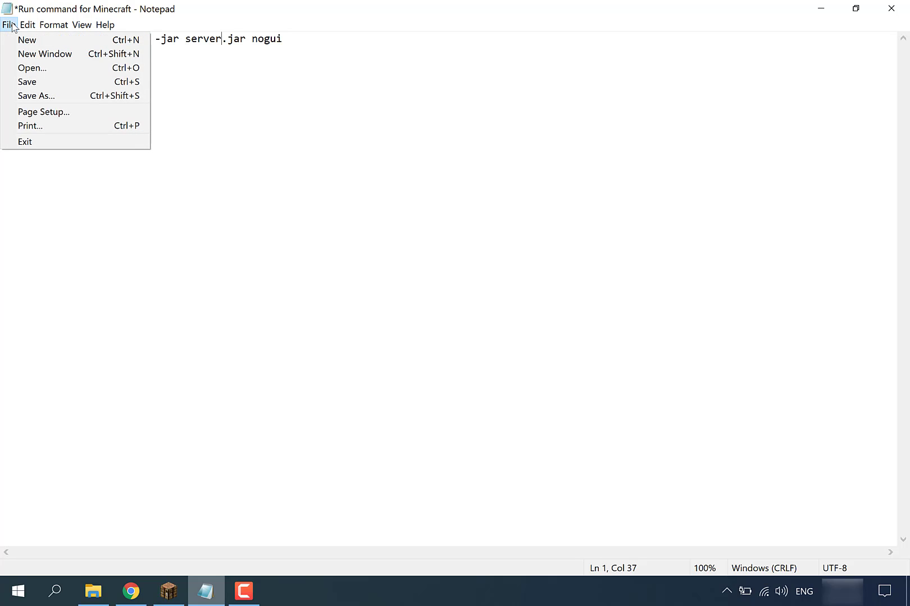
left_click(41, 97)
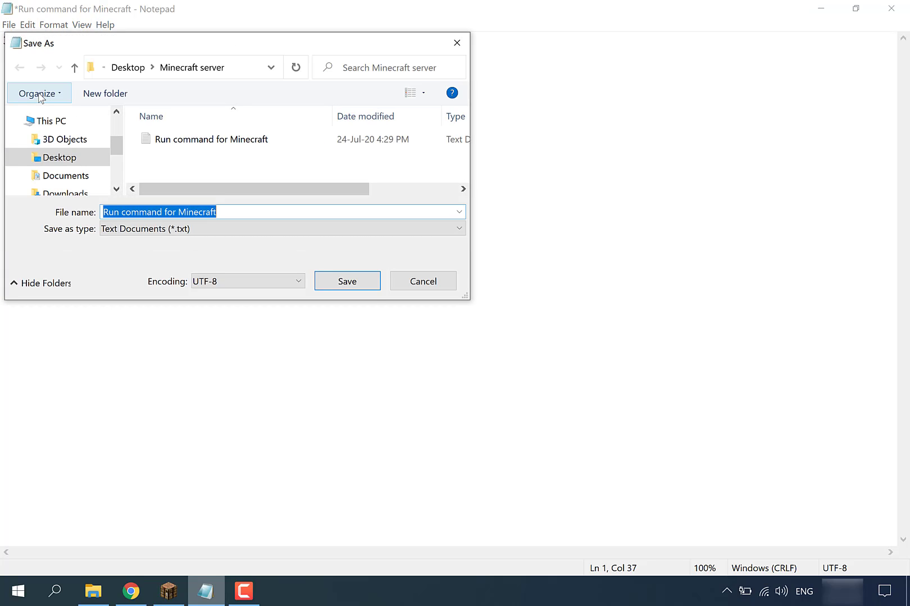
left_click_drag(244, 52, 408, 91)
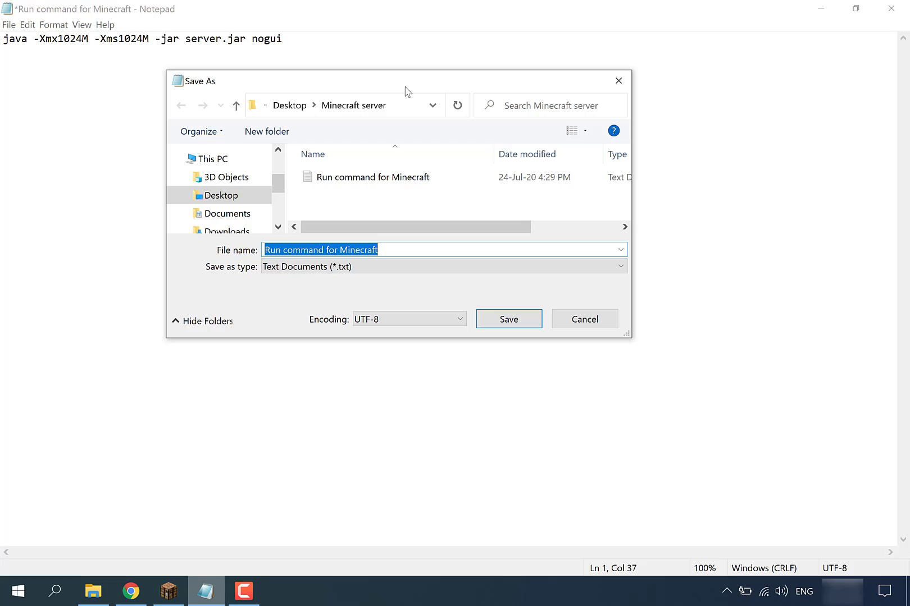
left_click(398, 252)
type(".bat")
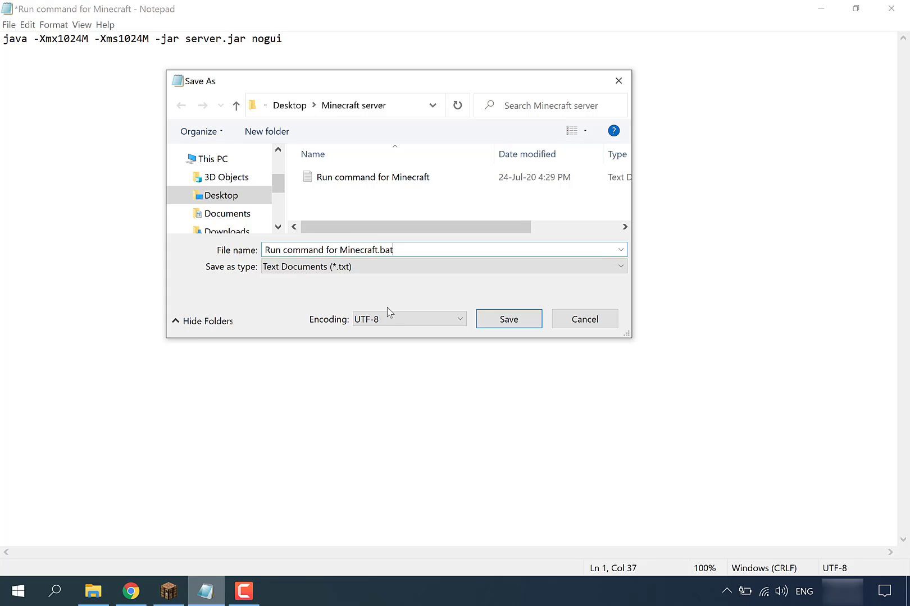
left_click(488, 317)
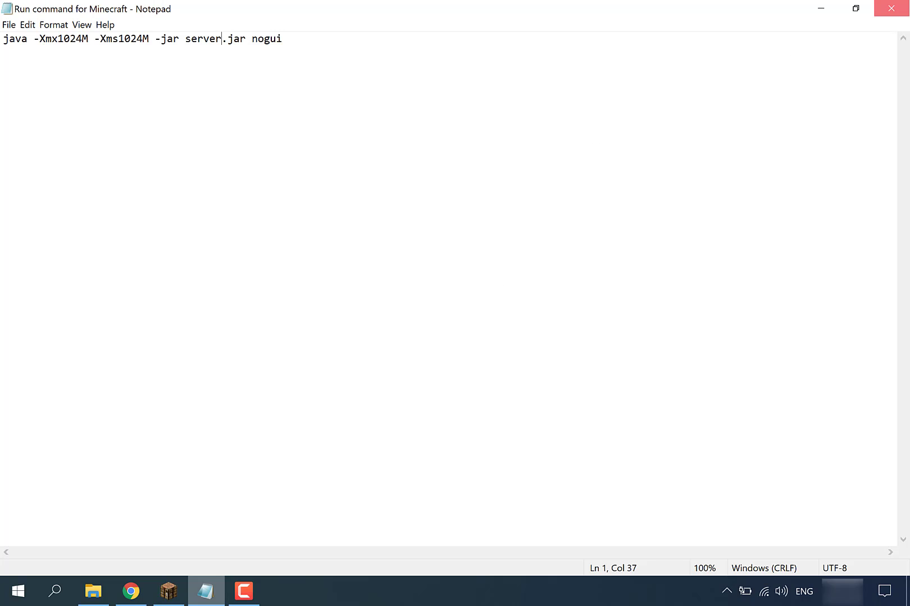
left_click(891, 8)
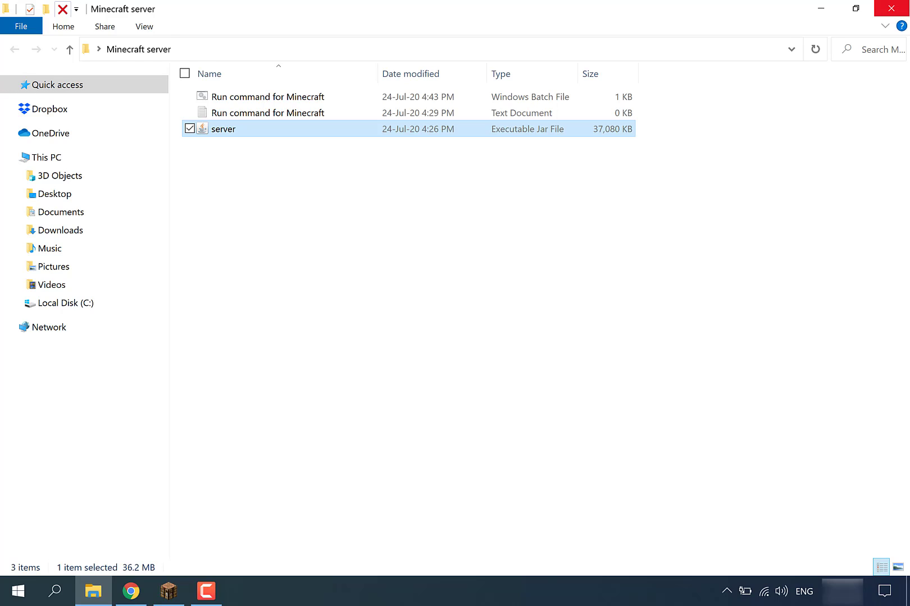
Delete the Run command for Minecraft text document and run the batch file of the same name
left_click(303, 114)
right_click(304, 113)
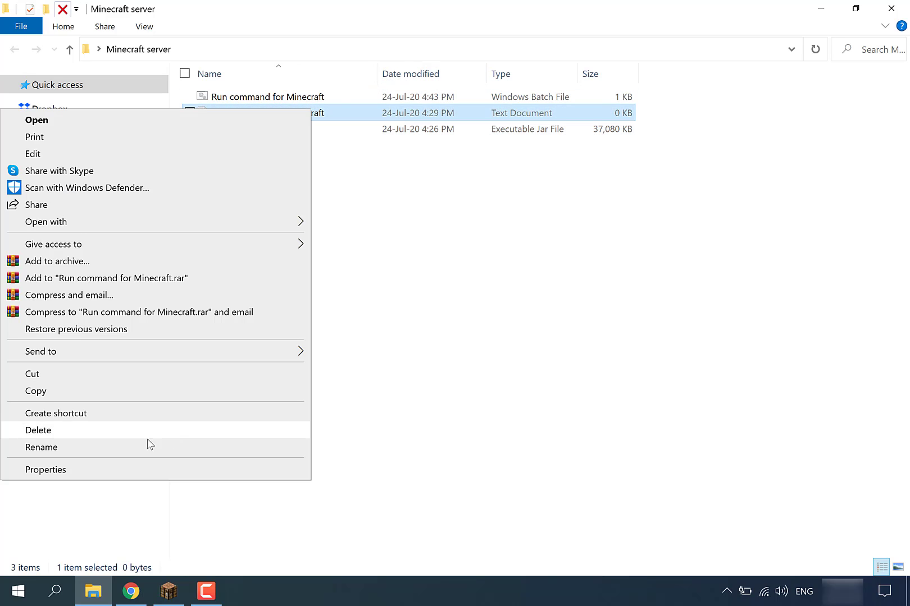
left_click(141, 433)
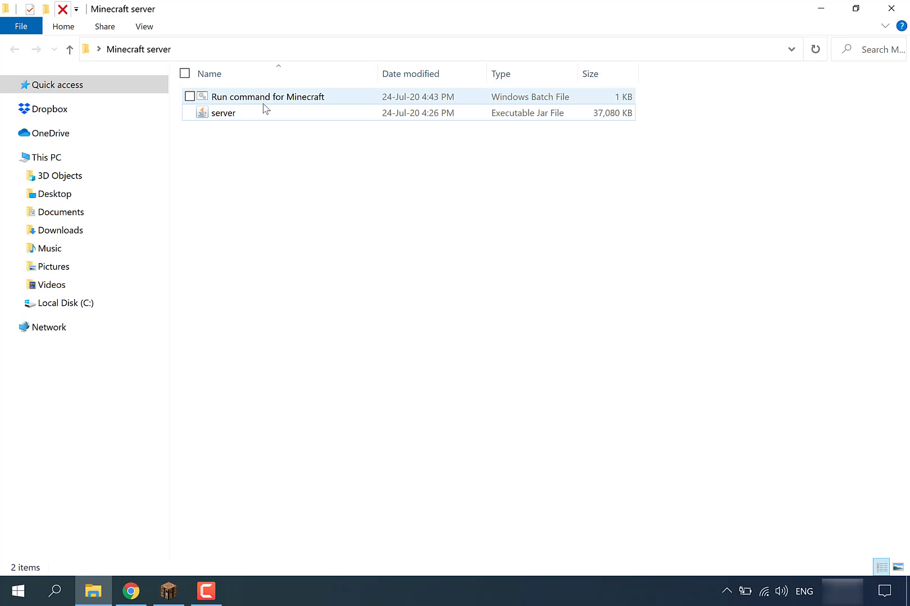
left_click(263, 104)
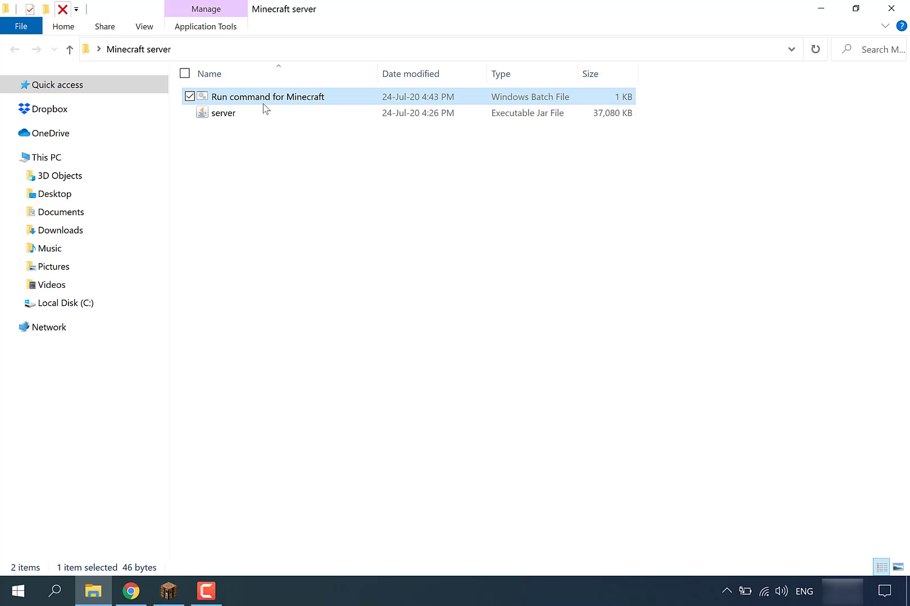
double_click(262, 104)
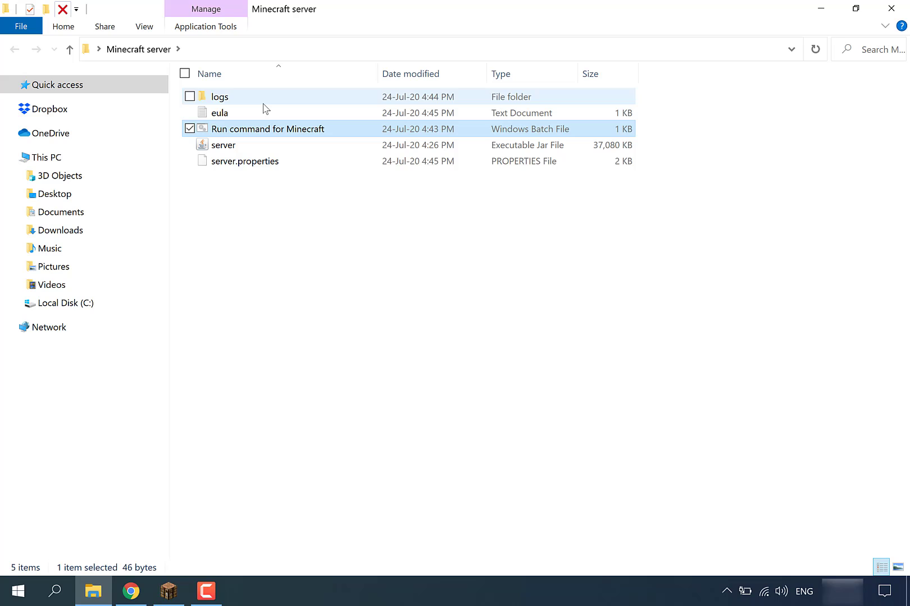
Open the eula text document, set eula to true, save the file and close it
left_click(260, 113)
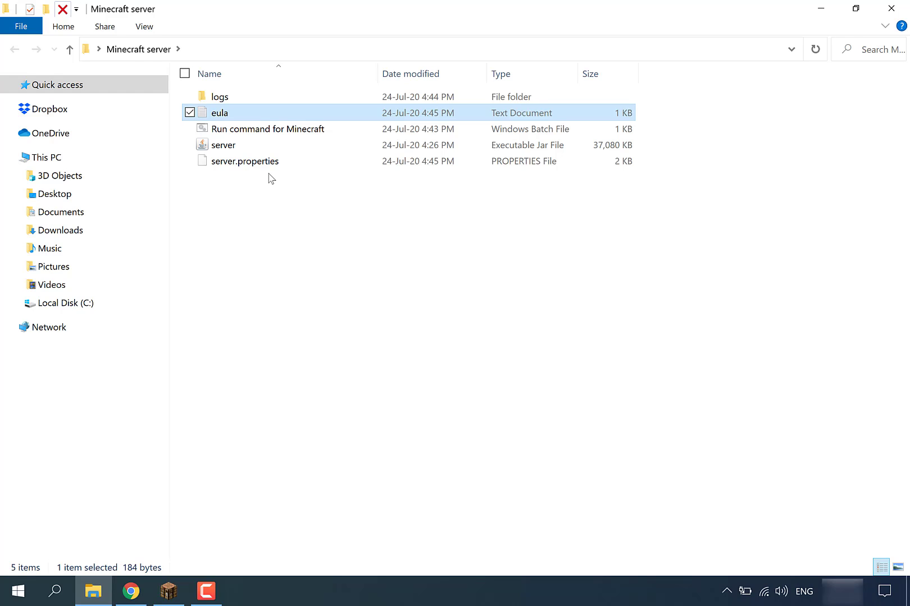
double_click(287, 110)
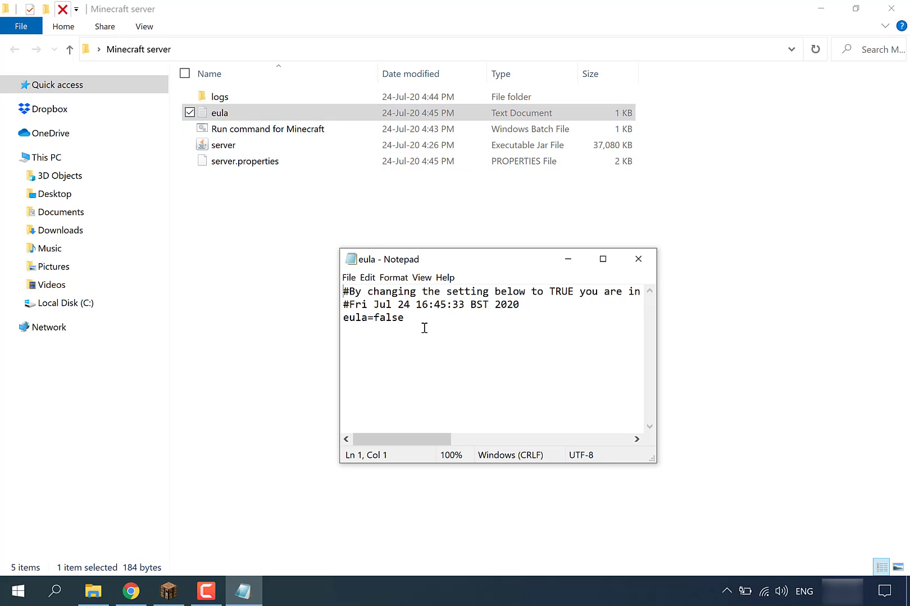
left_click_drag(418, 321, 377, 325)
key("BackSpace")
type("true")
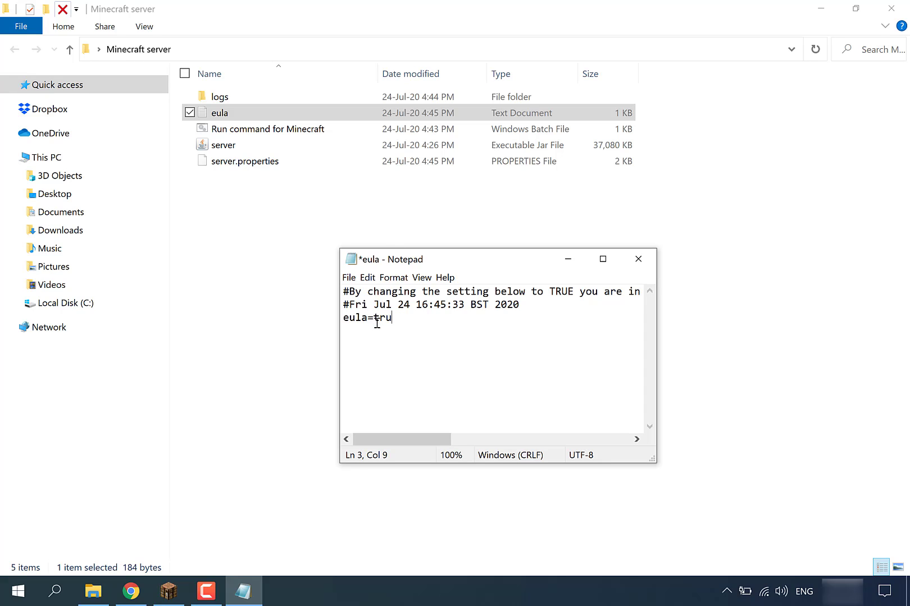
left_click(354, 280)
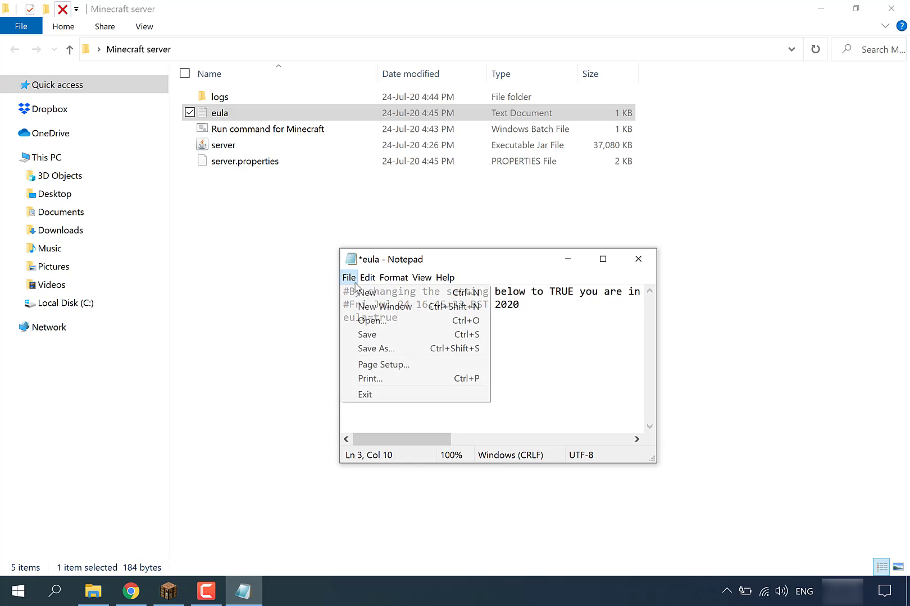
left_click(367, 335)
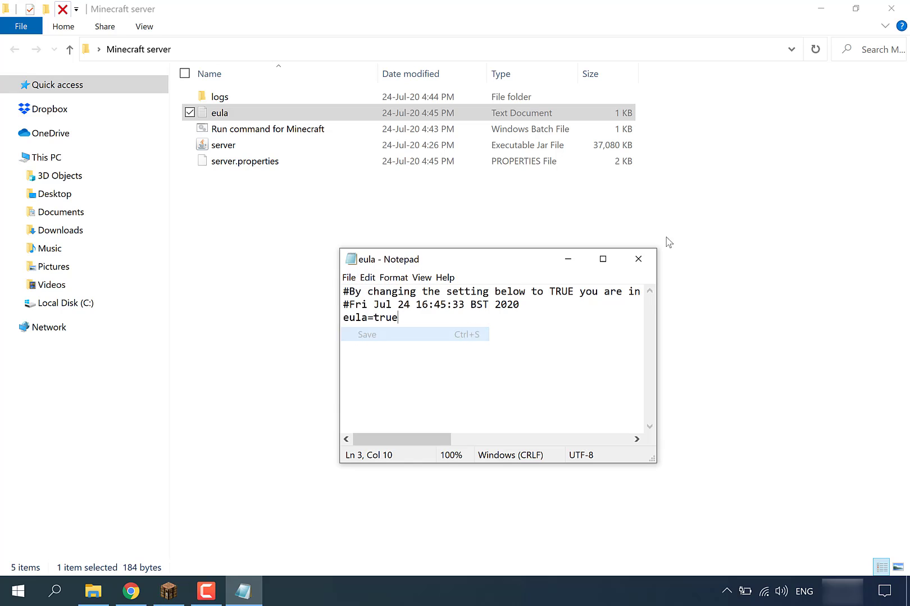
left_click(644, 264)
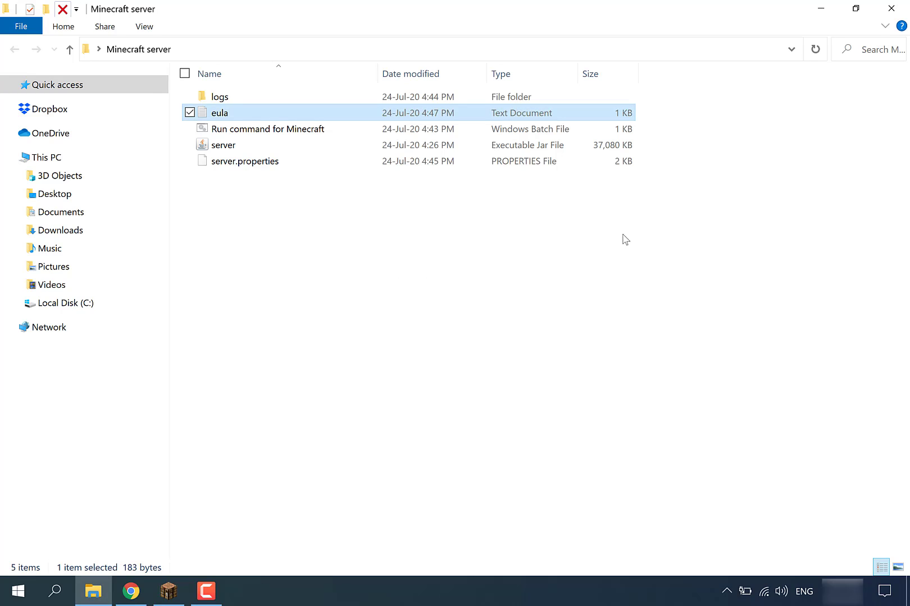
Start the server with the Run command for Minecraft batch file and give the player's username operator rights using the op command
double_click(318, 136)
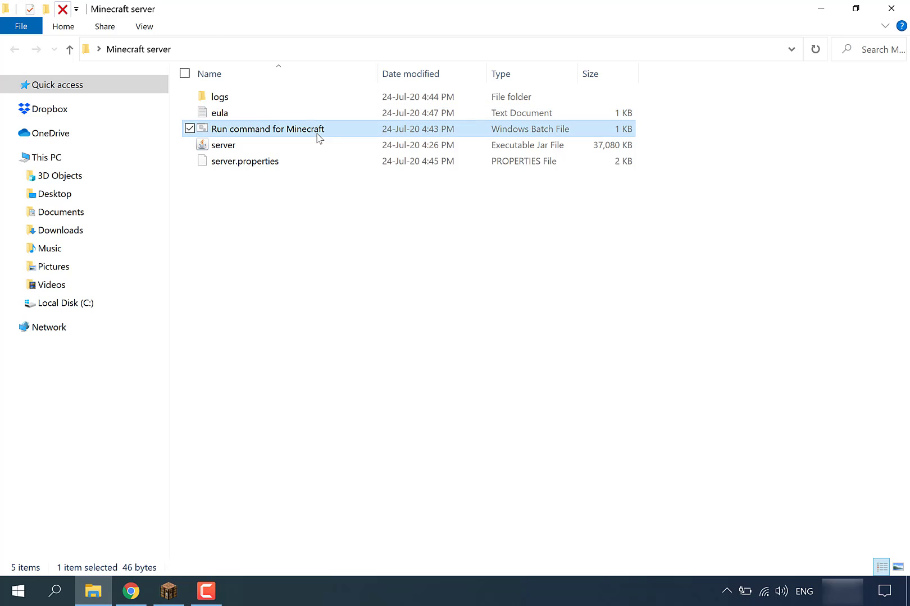
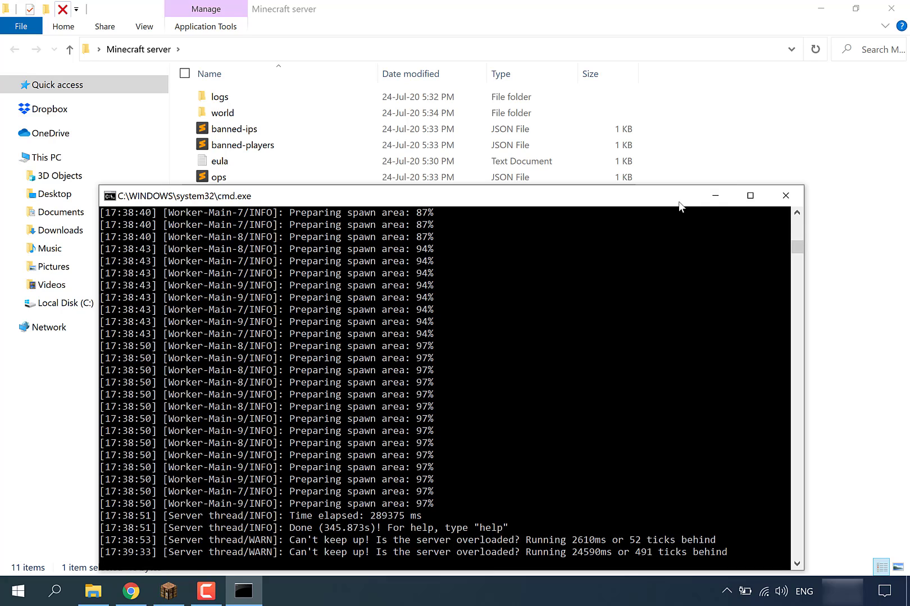
left_click_drag(680, 202, 693, 109)
type("op")
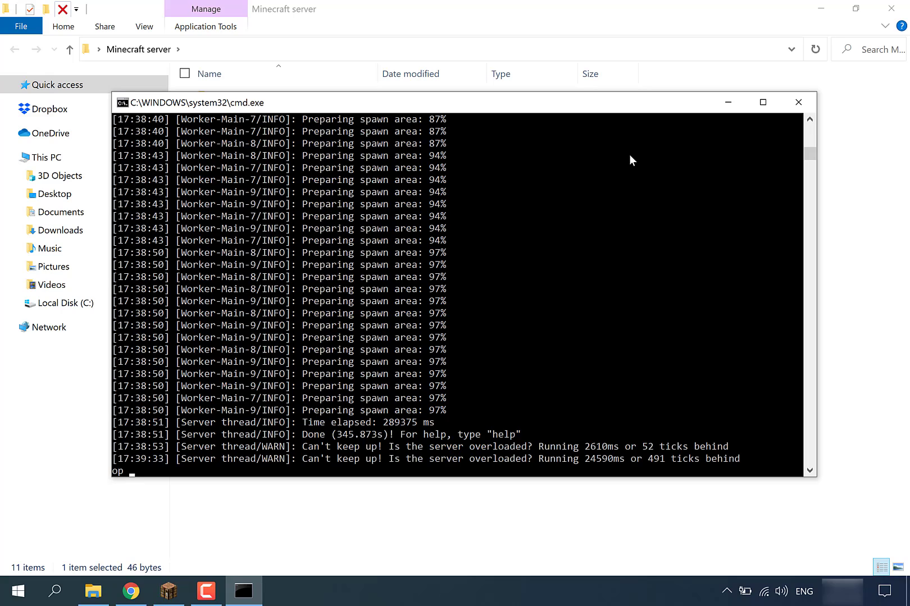
type(" yaspootin")
key("Return")
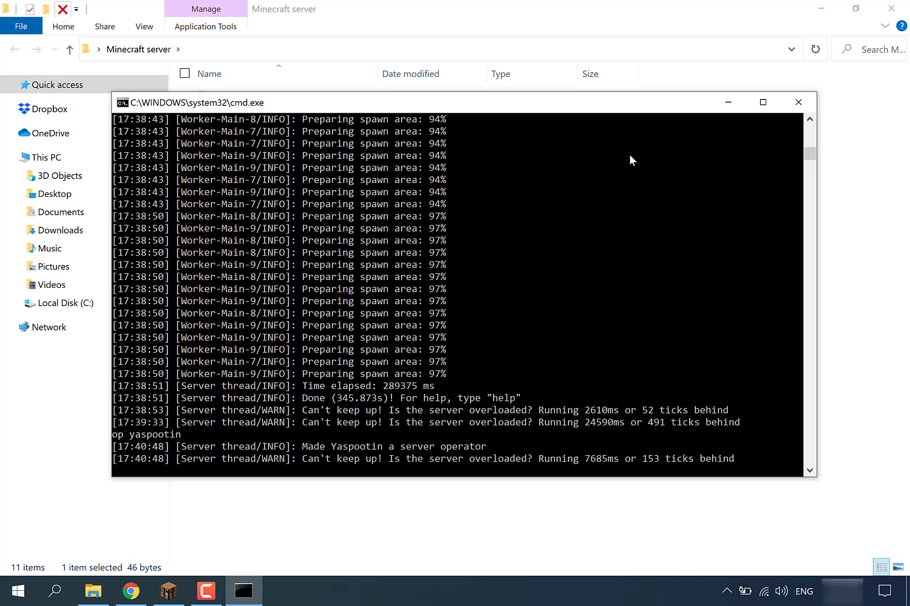
Minimize the server console and folder windows, switch to Minecraft and start adding a multiplayer server
left_click(728, 102)
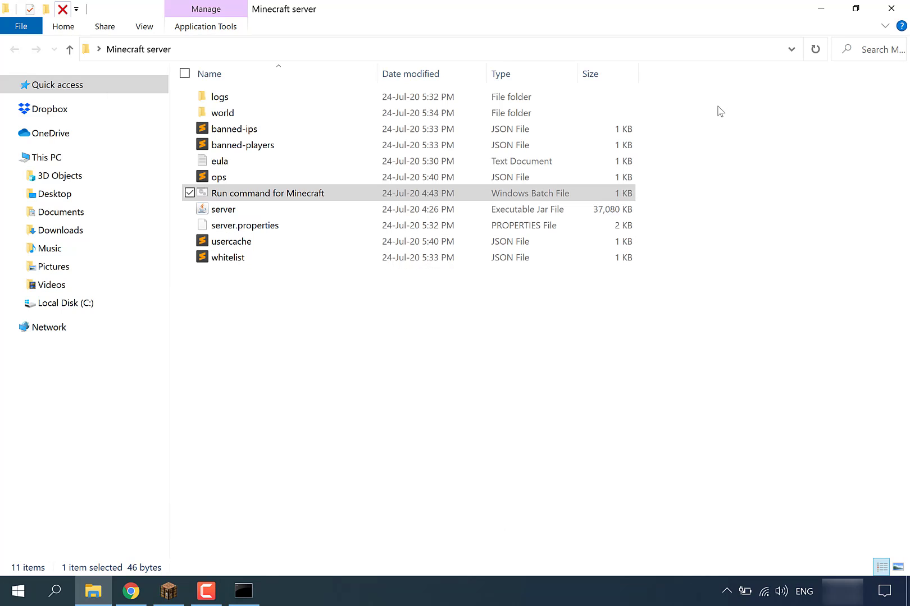
left_click(815, 7)
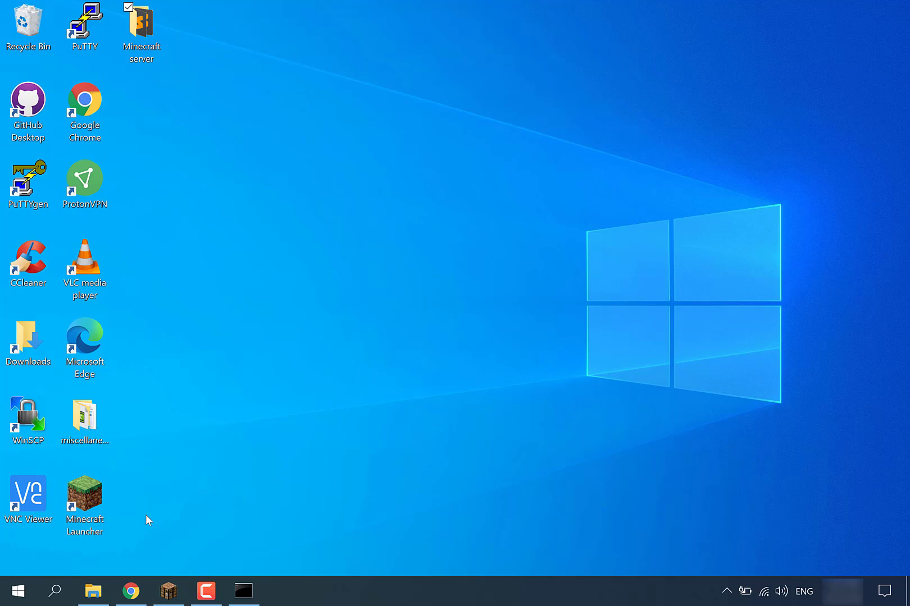
left_click(169, 591)
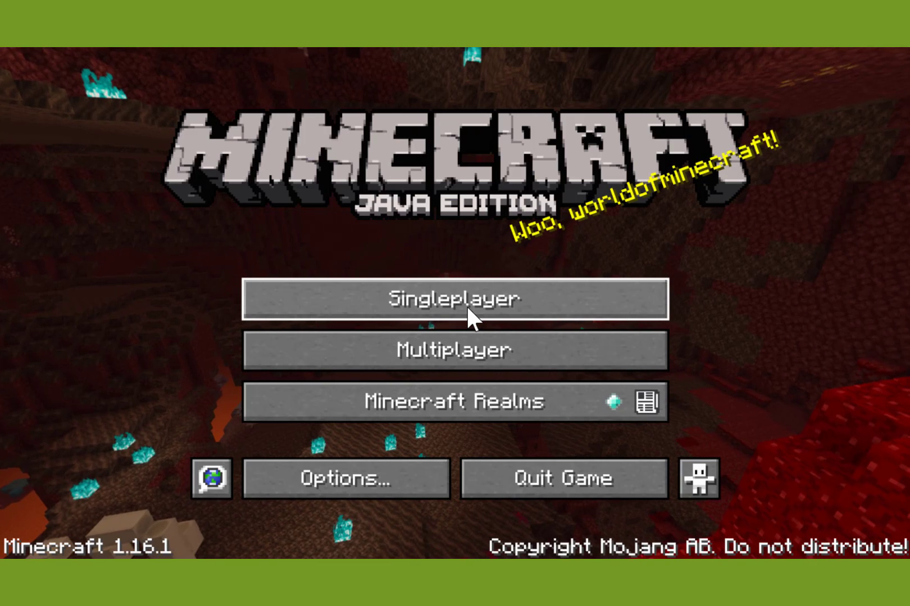
left_click(469, 352)
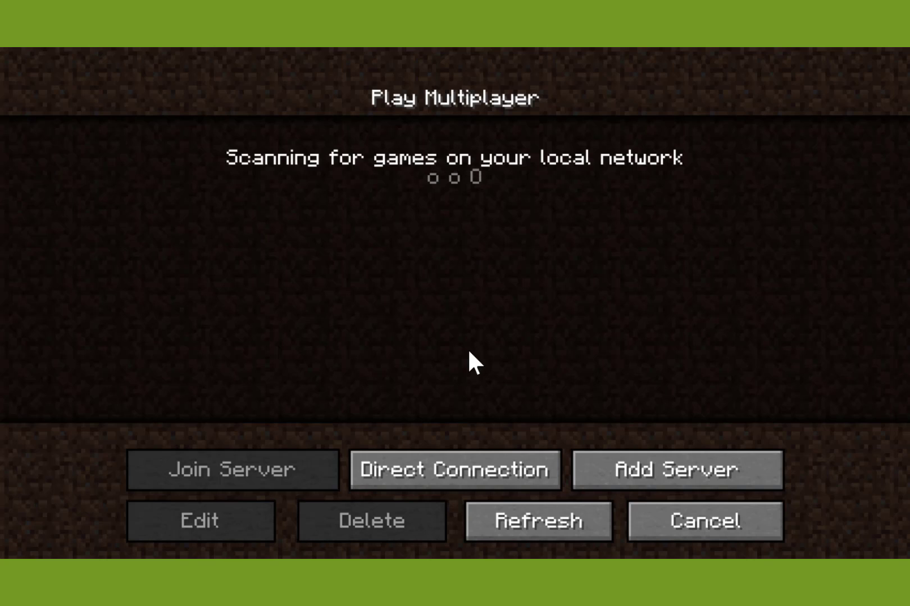
left_click(639, 459)
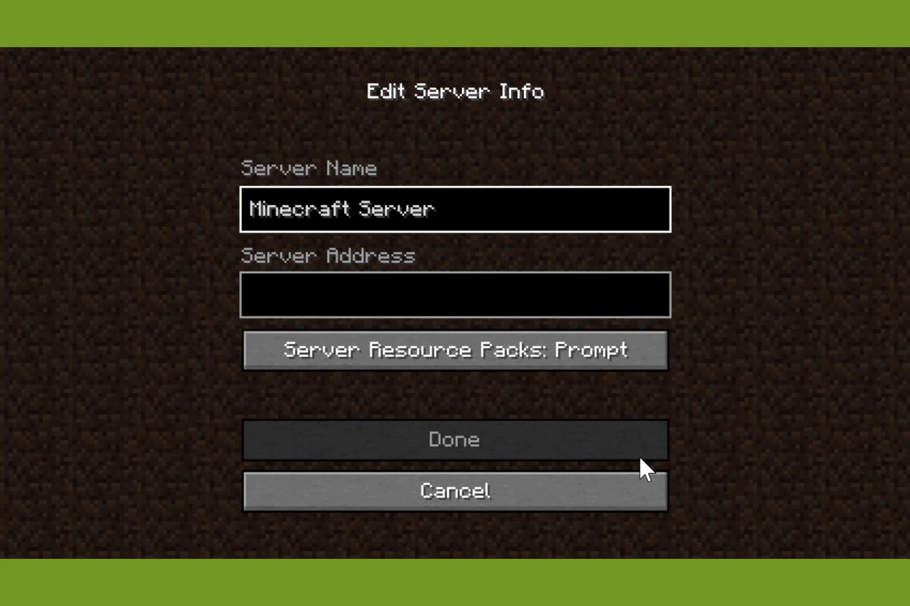
left_click(737, 348)
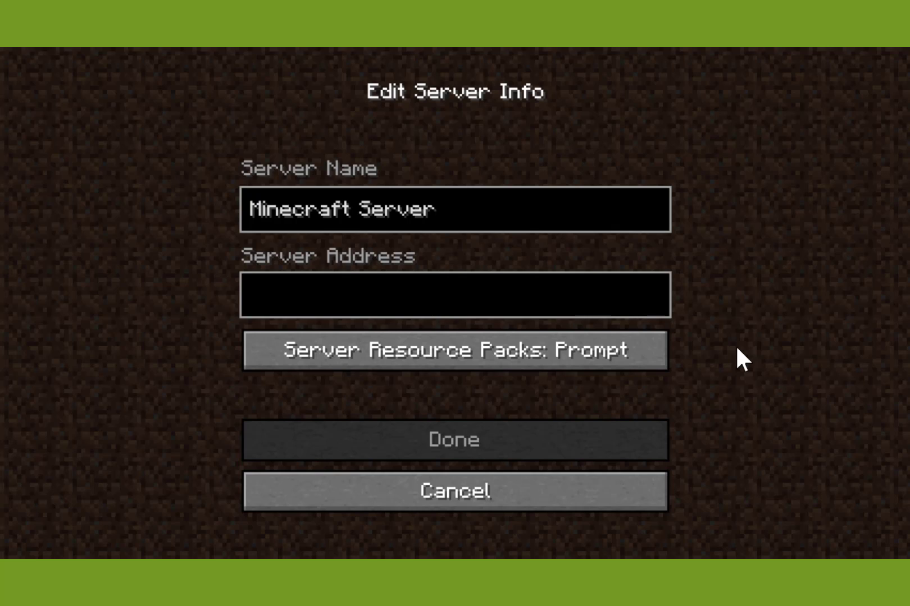
Try localhost as the server address and clear the address again
left_click(609, 292)
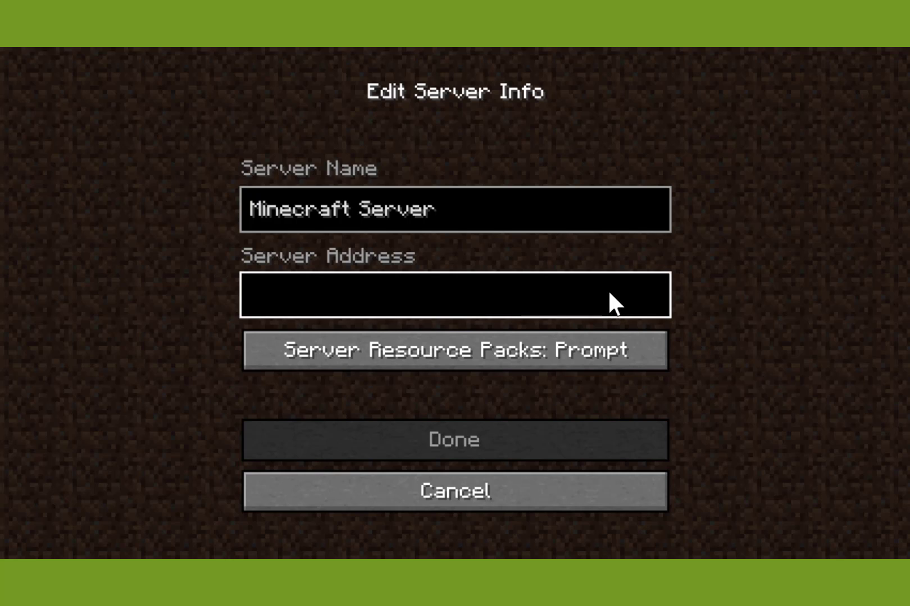
type("0")
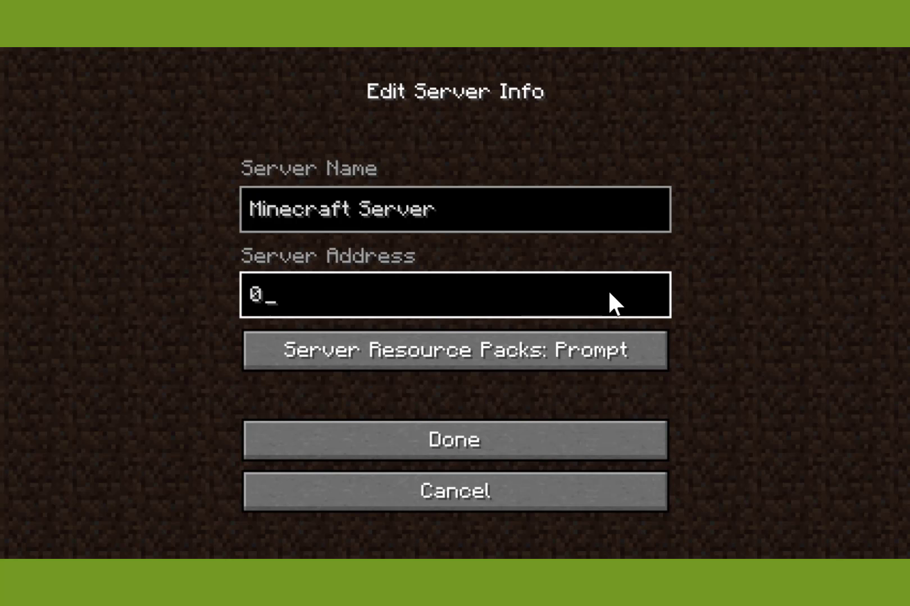
key("BackSpace")
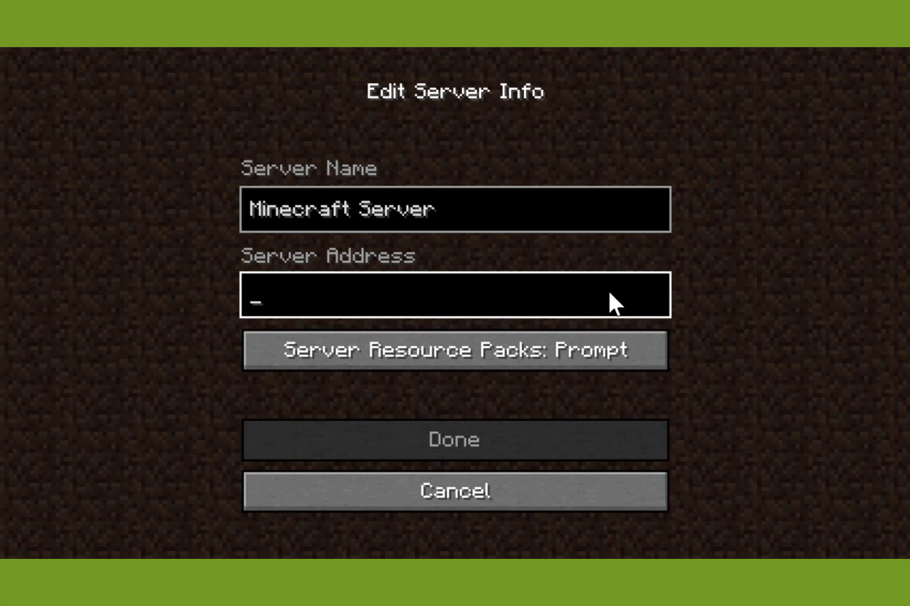
type("localhost")
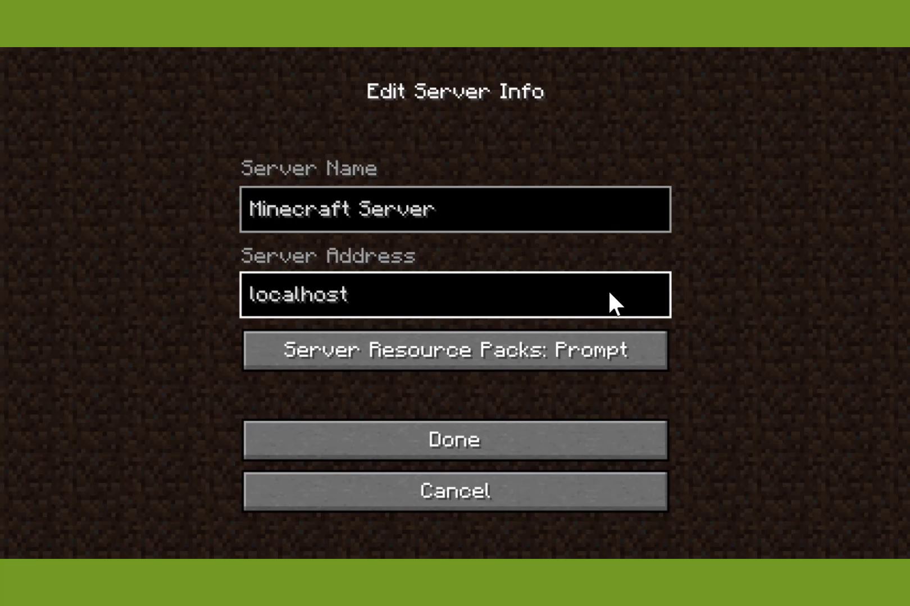
key("BackSpace")
key("BackSpace")
key("BackSpace")
key("BackSpace")
key("BackSpace")
key("BackSpace")
key("BackSpace")
key("BackSpace")
key("BackSpace")
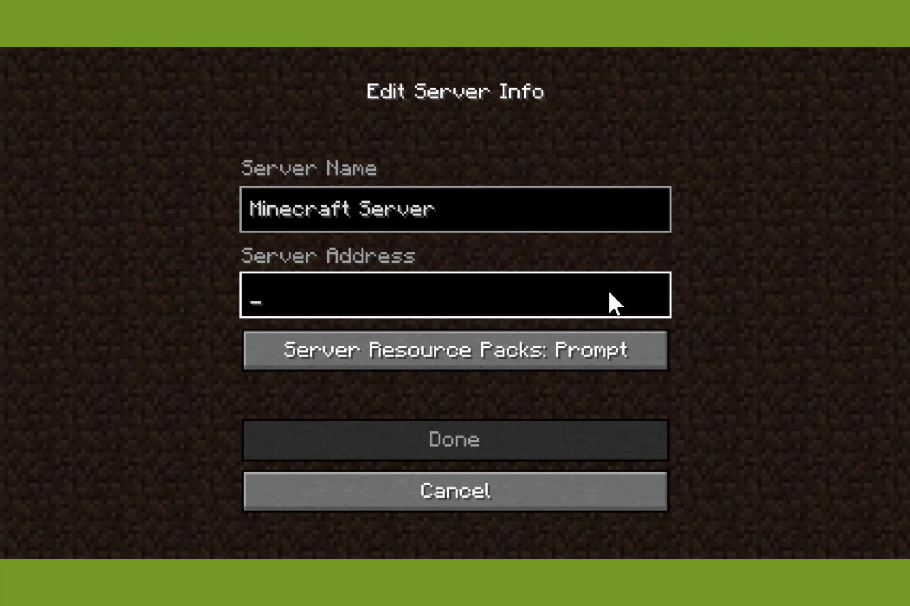
Set the server address to 0 and save the Minecraft Server entry to the multiplayer list
type("0")
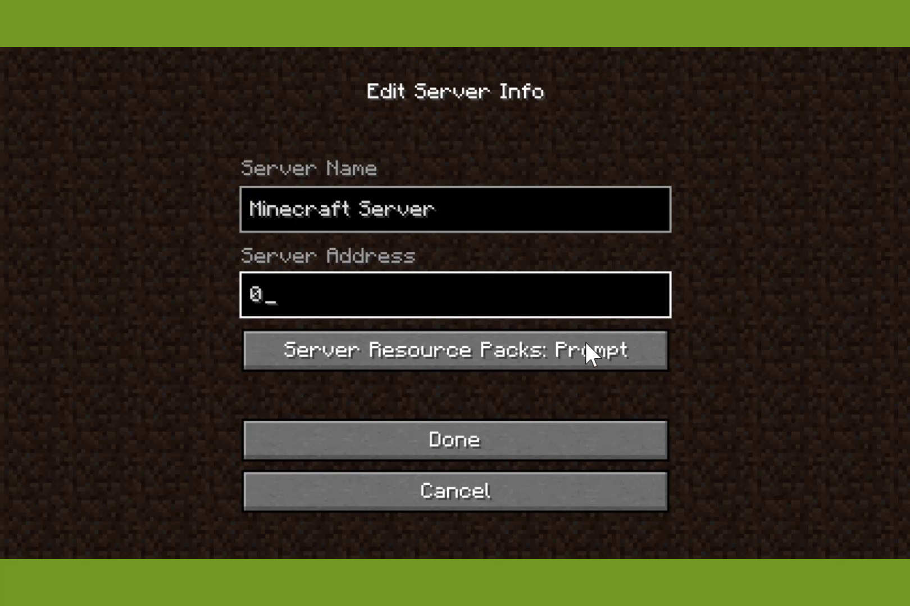
left_click(531, 429)
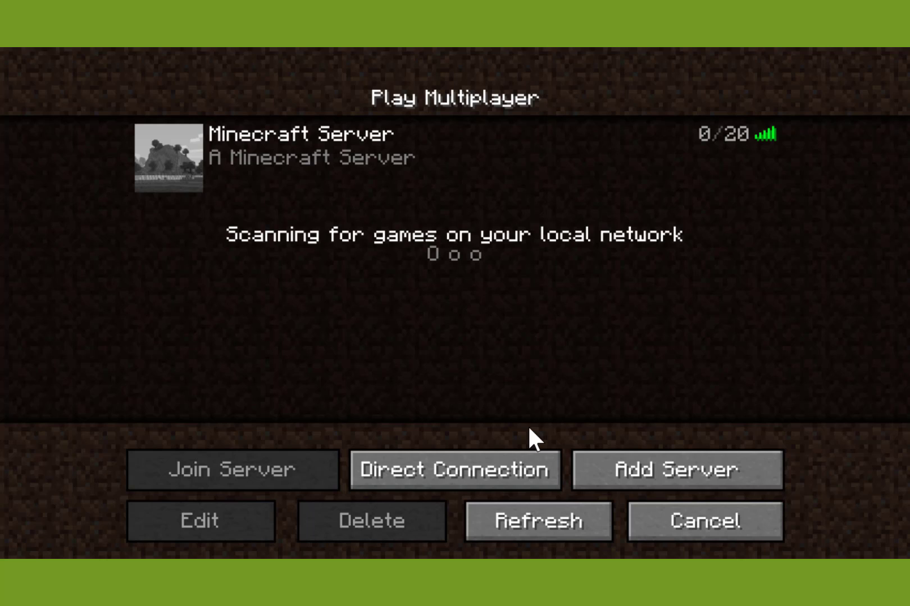
mouse_move(725, 161)
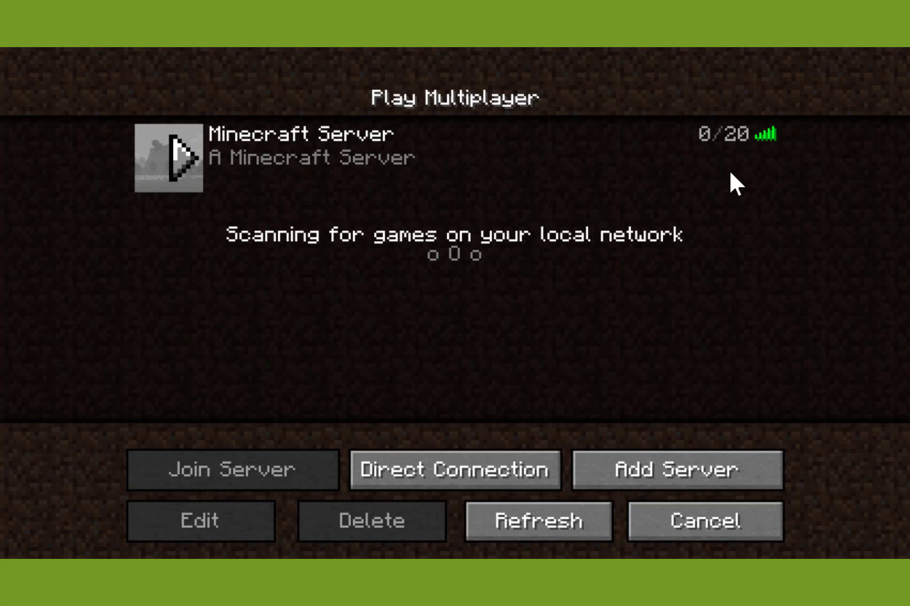
Join Minecraft Server from the multiplayer list and walk forward a little in its world
left_click(539, 162)
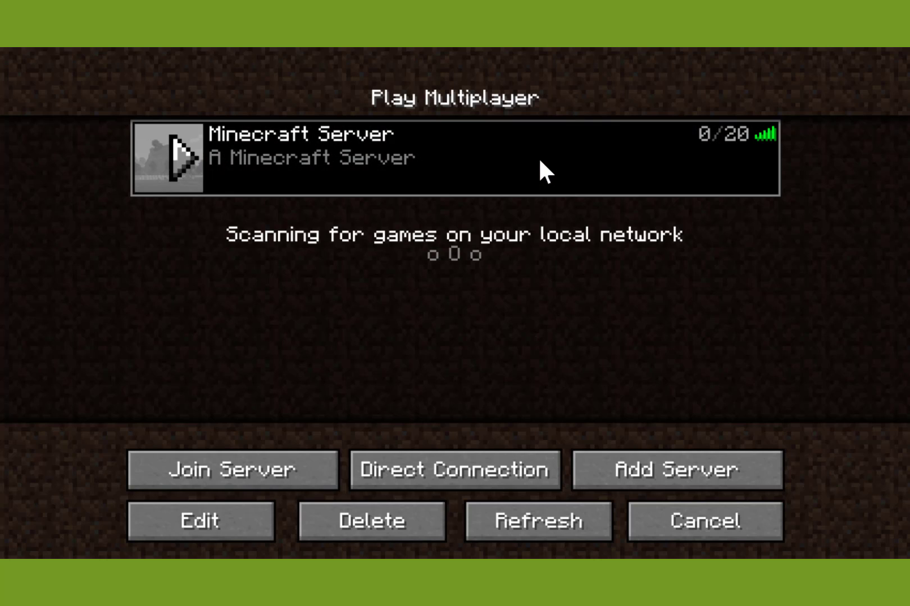
left_click(306, 452)
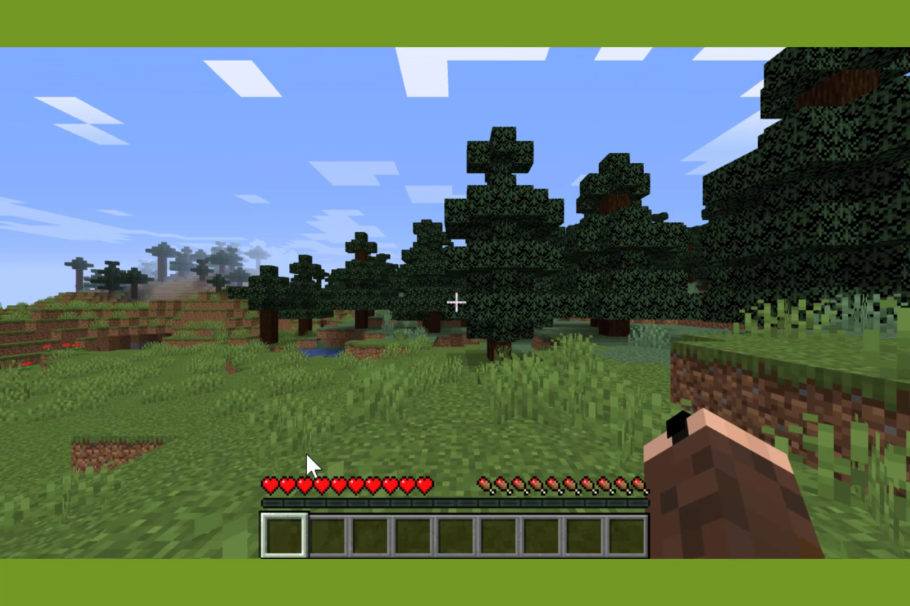
left_click(304, 451)
key("w")
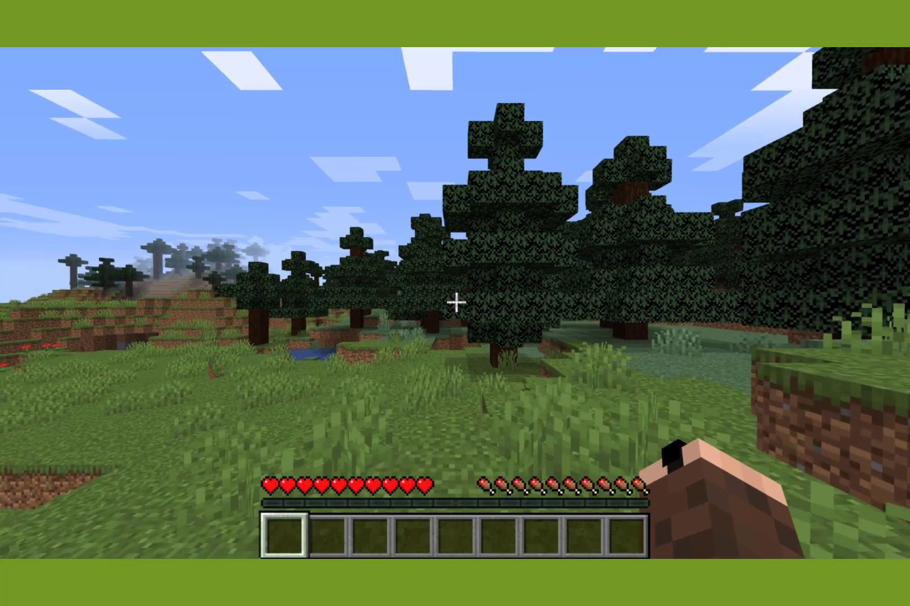
Switch to the Chrome browser and search Google for "what is my ip address"
mouse_move(455, 303)
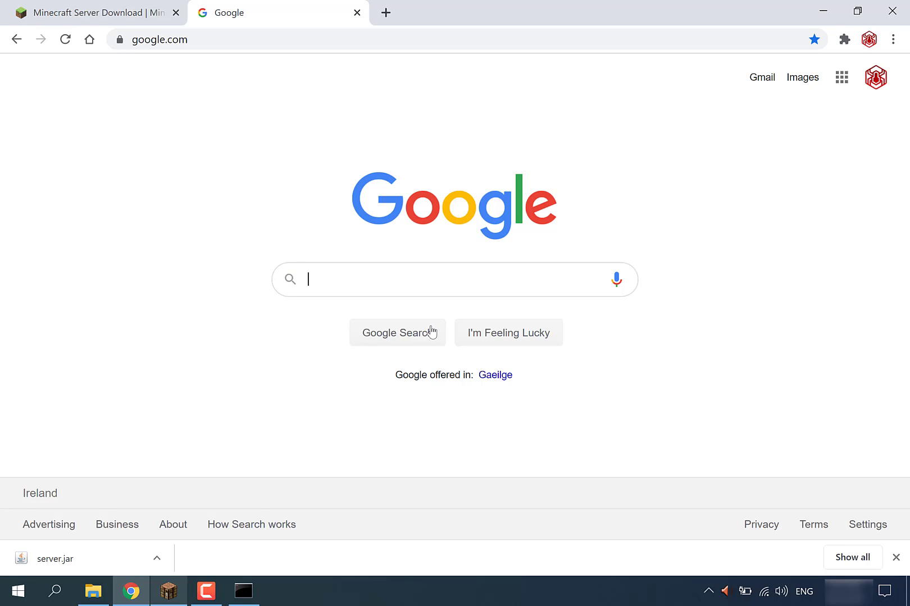
type("what ")
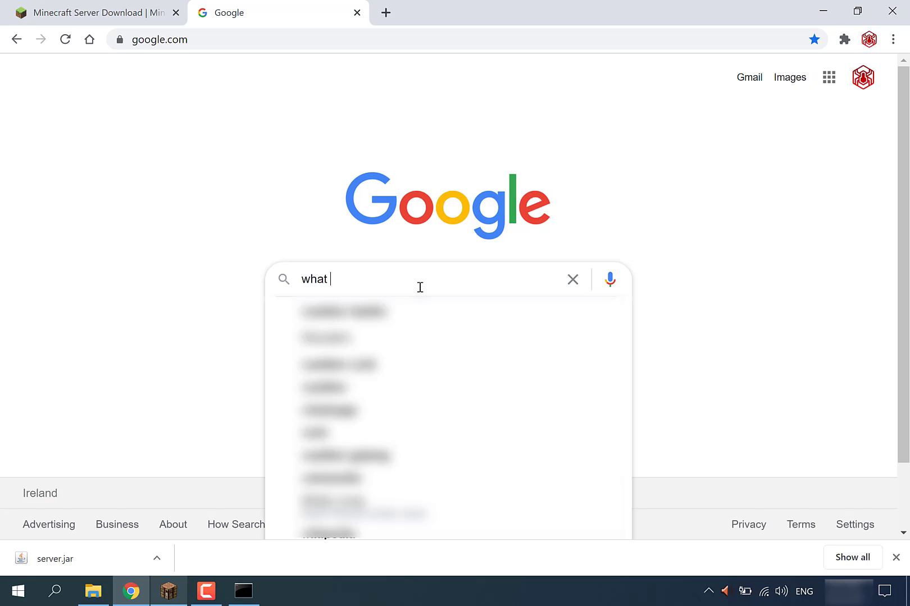
type("is my ip addre")
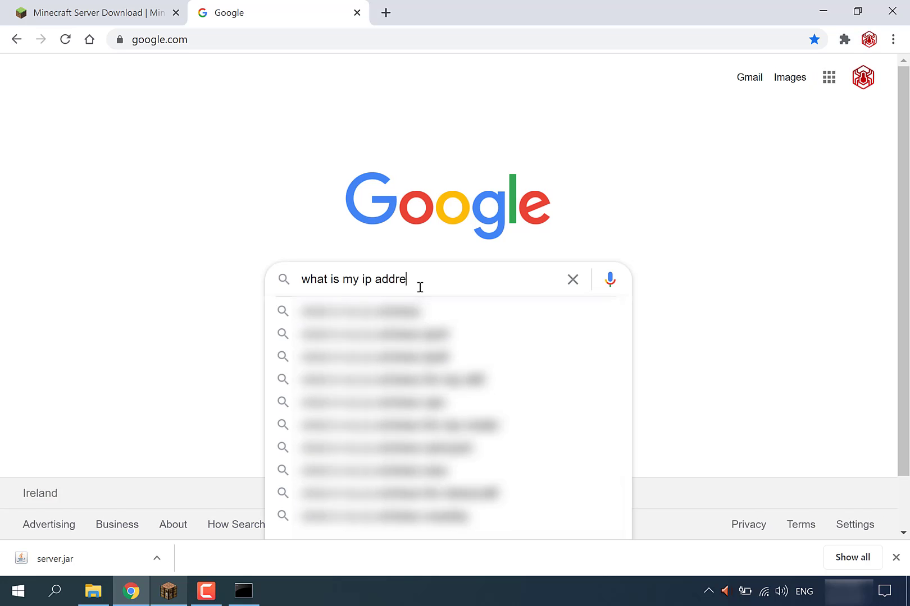
type("ss")
key("Return")
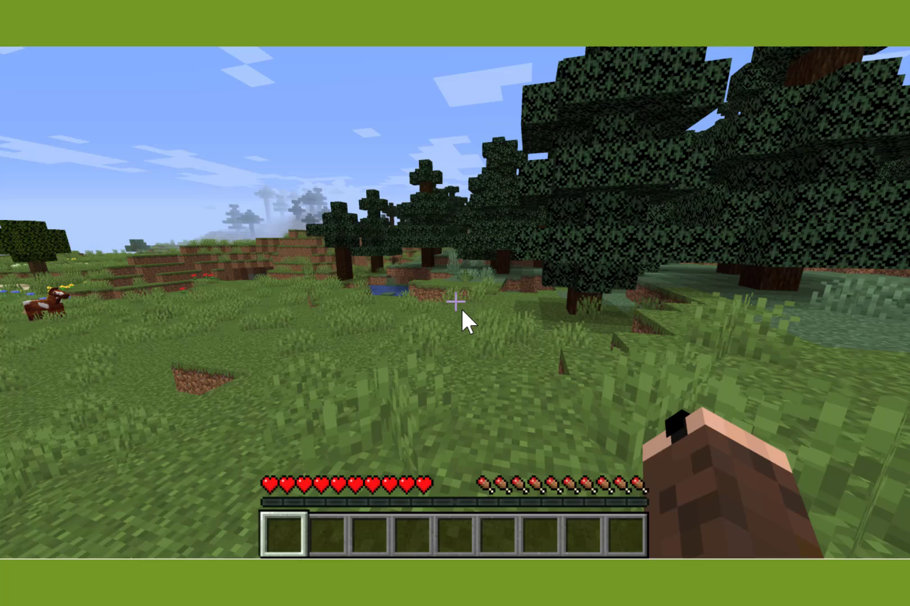
Switch back to Minecraft and resume playing on the server from the game menu
key("Escape")
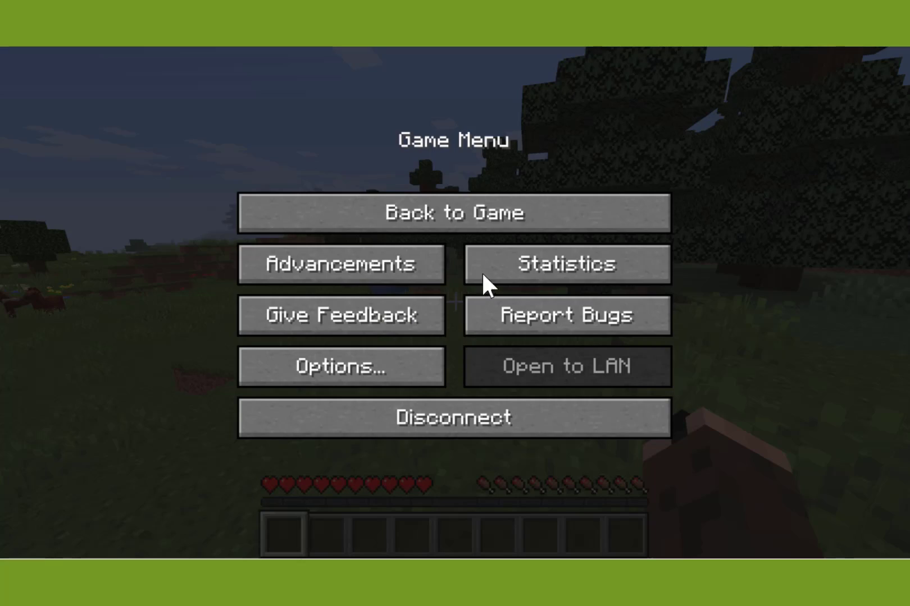
left_click(493, 222)
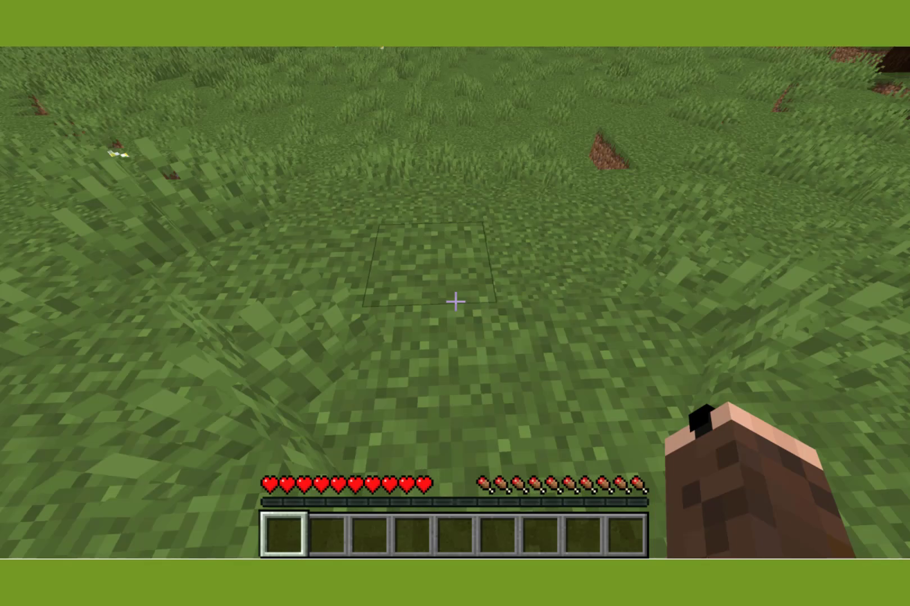